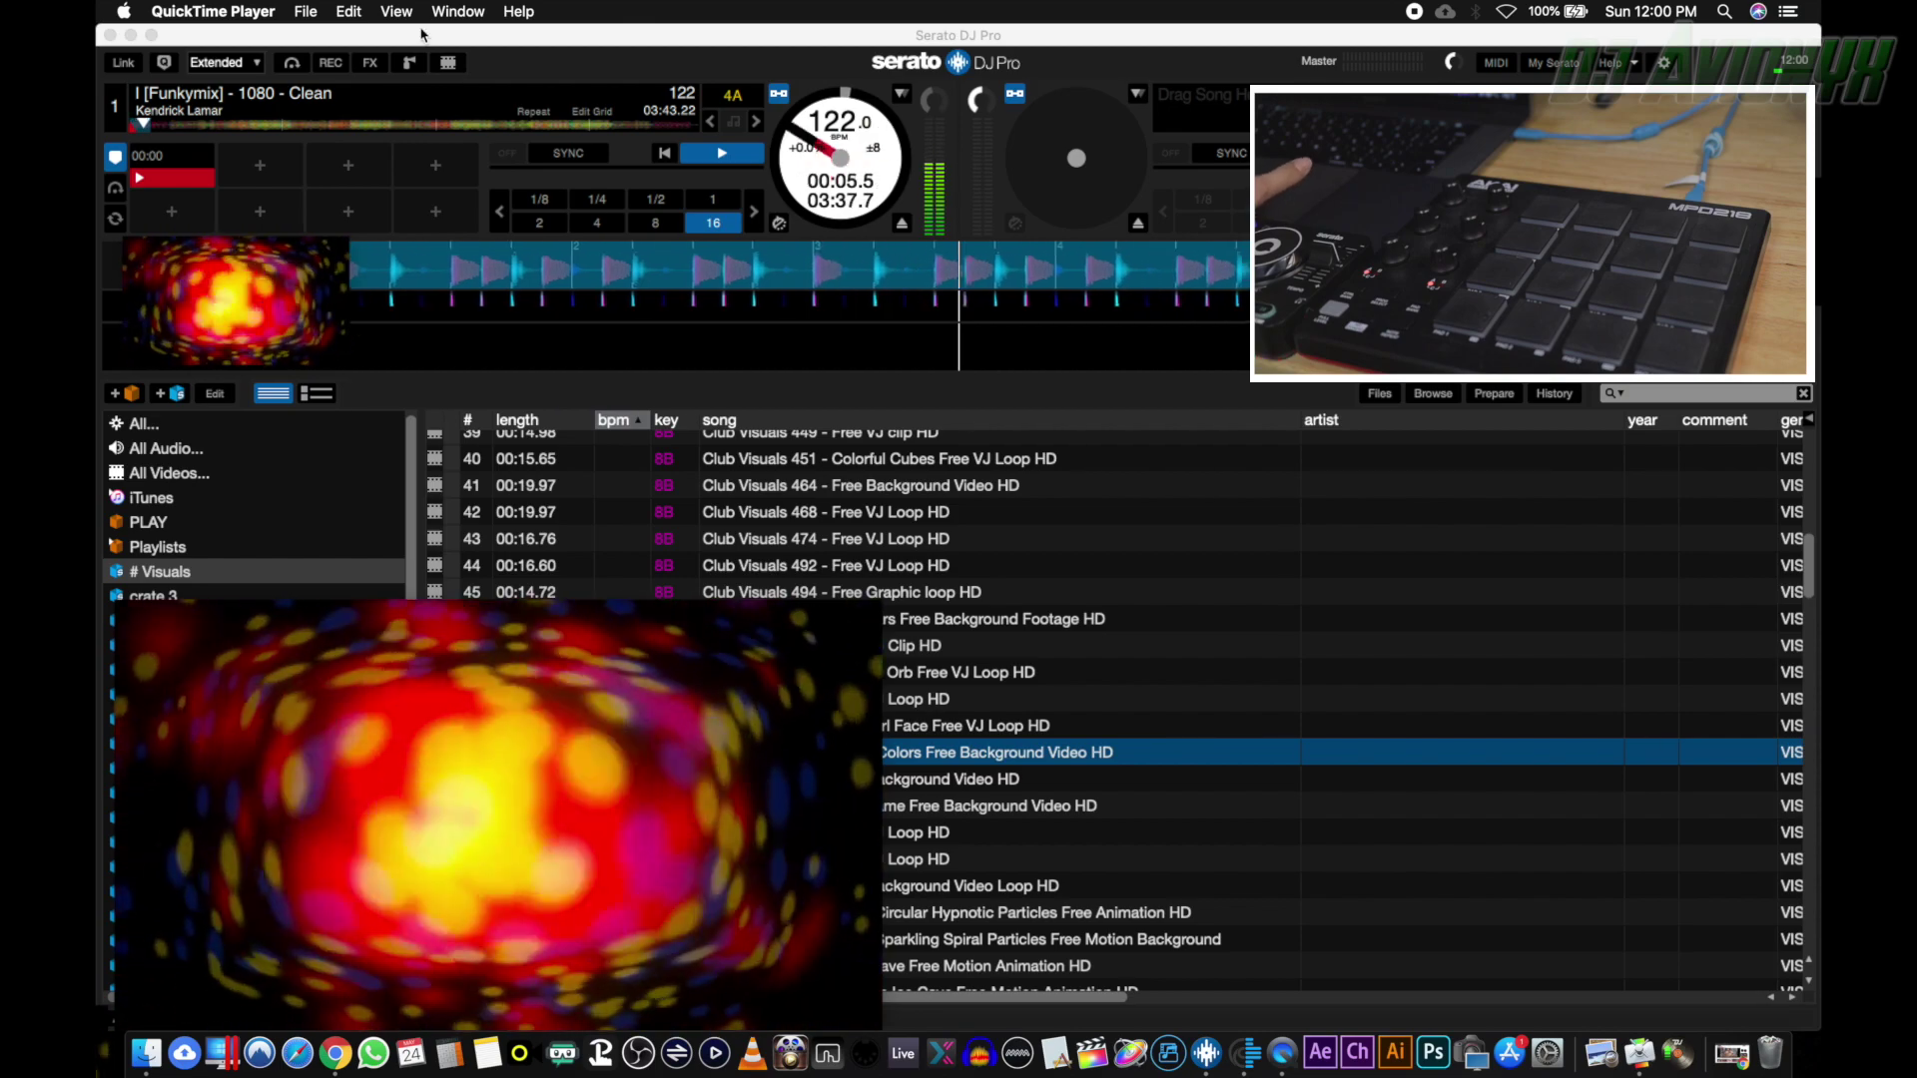
Open the SP-6 sample player to show the three DROP 02B samples in slots 2–4.
{"action": "left_click", "coordinate": [410, 62]}
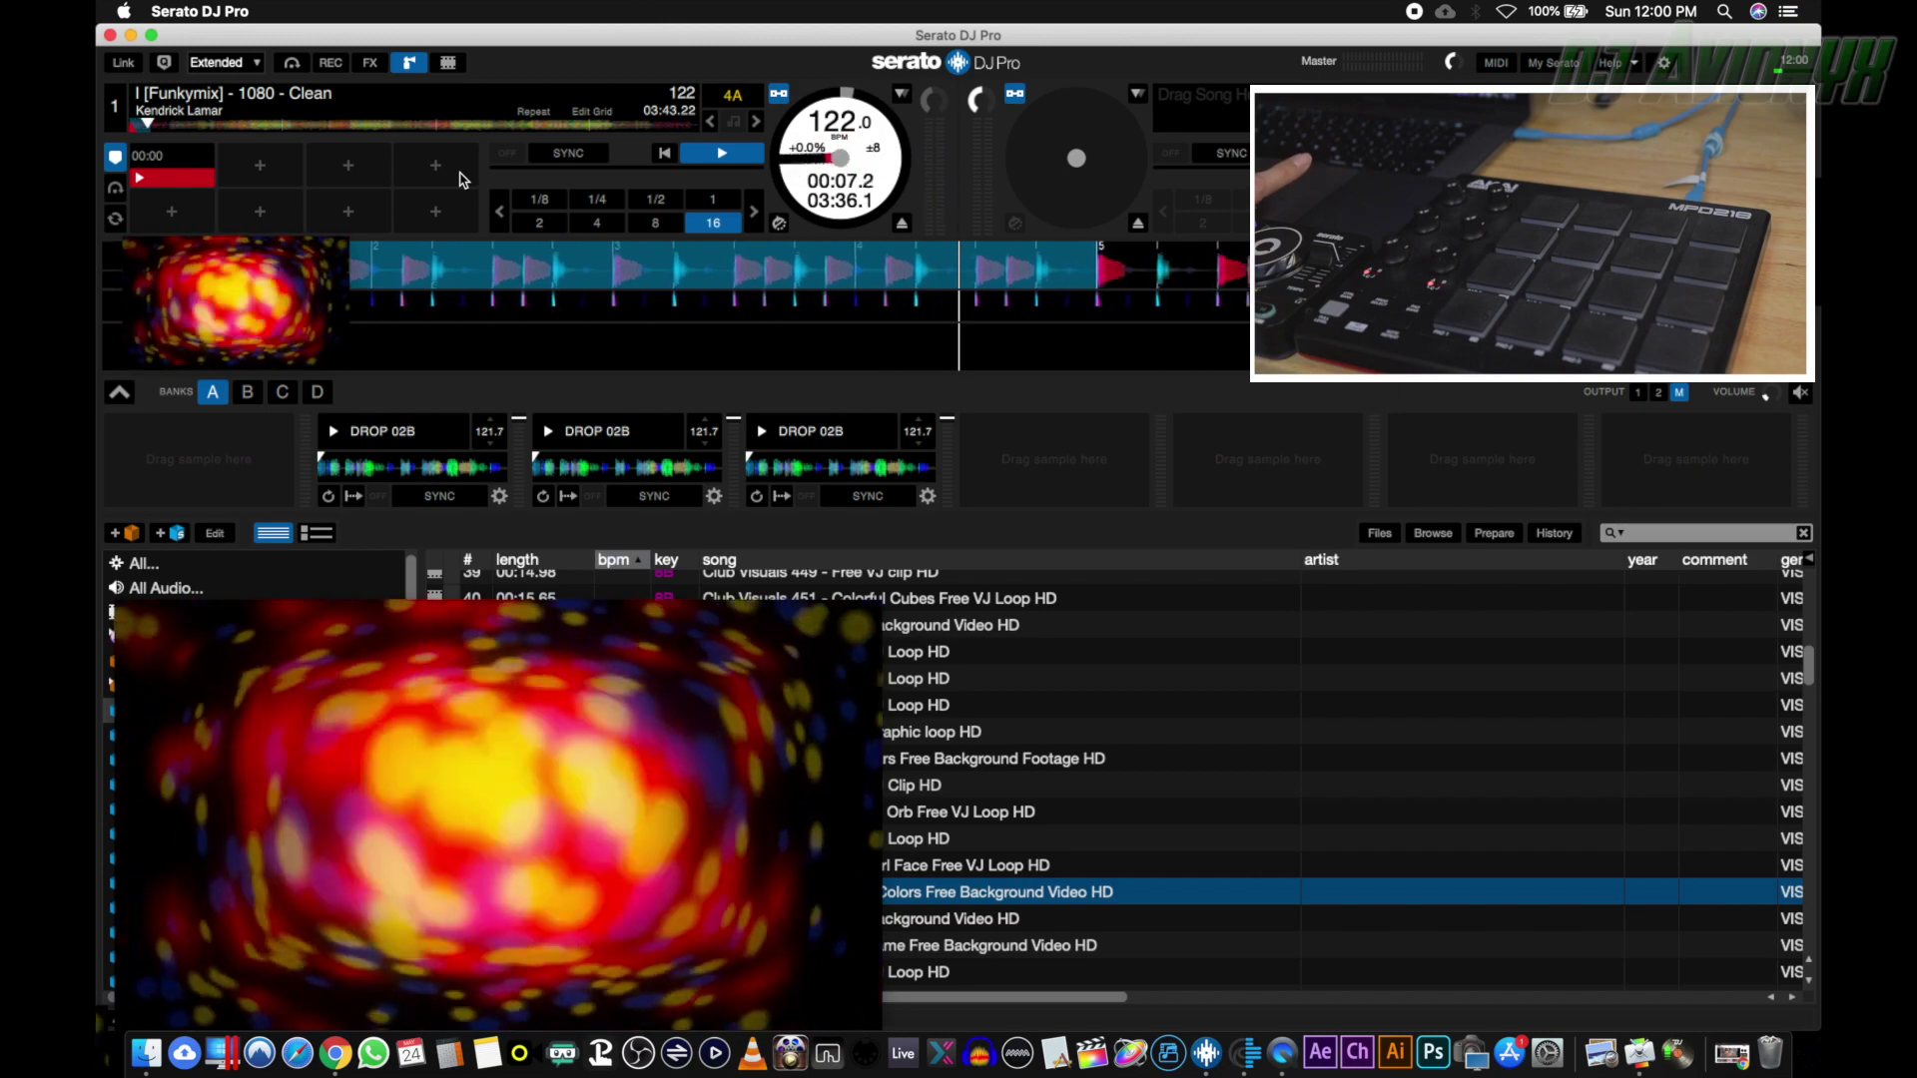
Restart deck 1 from its first hot cue and switch on MIDI assign mode.
{"action": "key", "text": "1"}
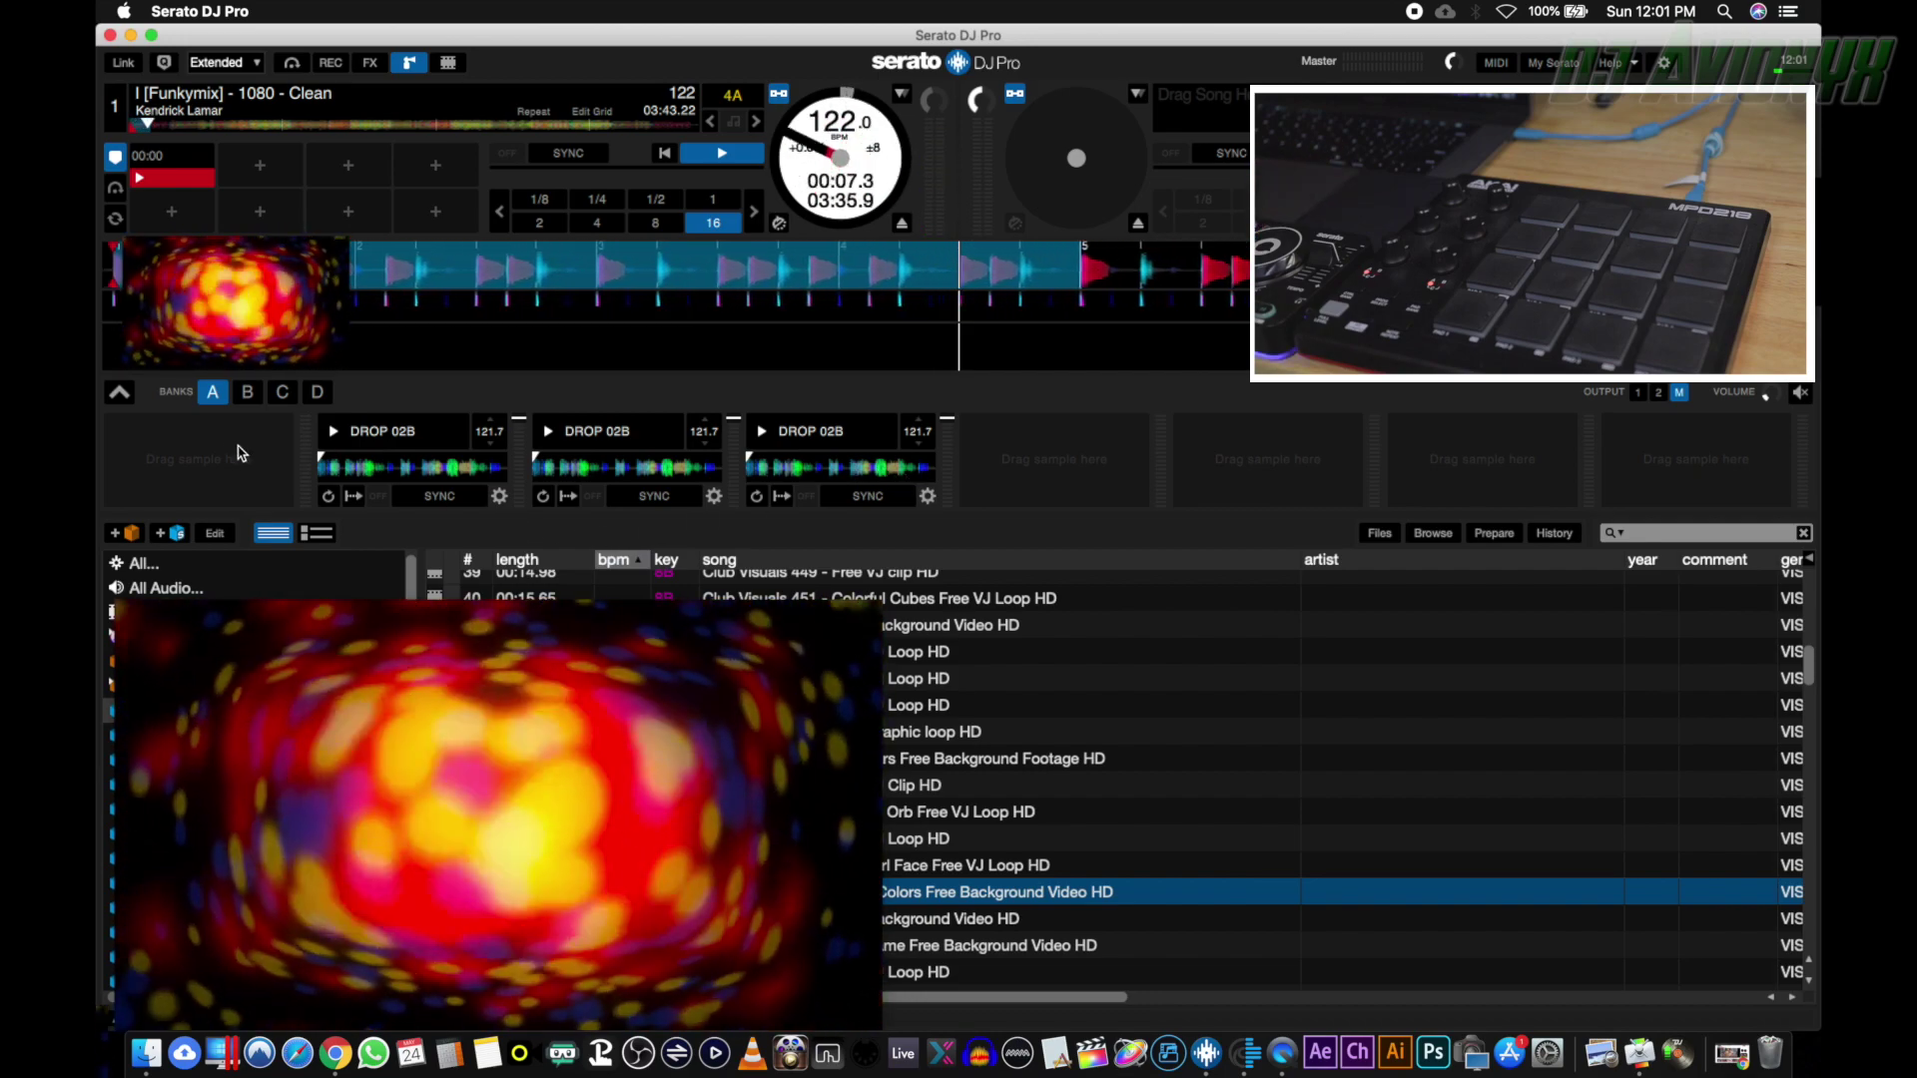
{"action": "key", "text": "1"}
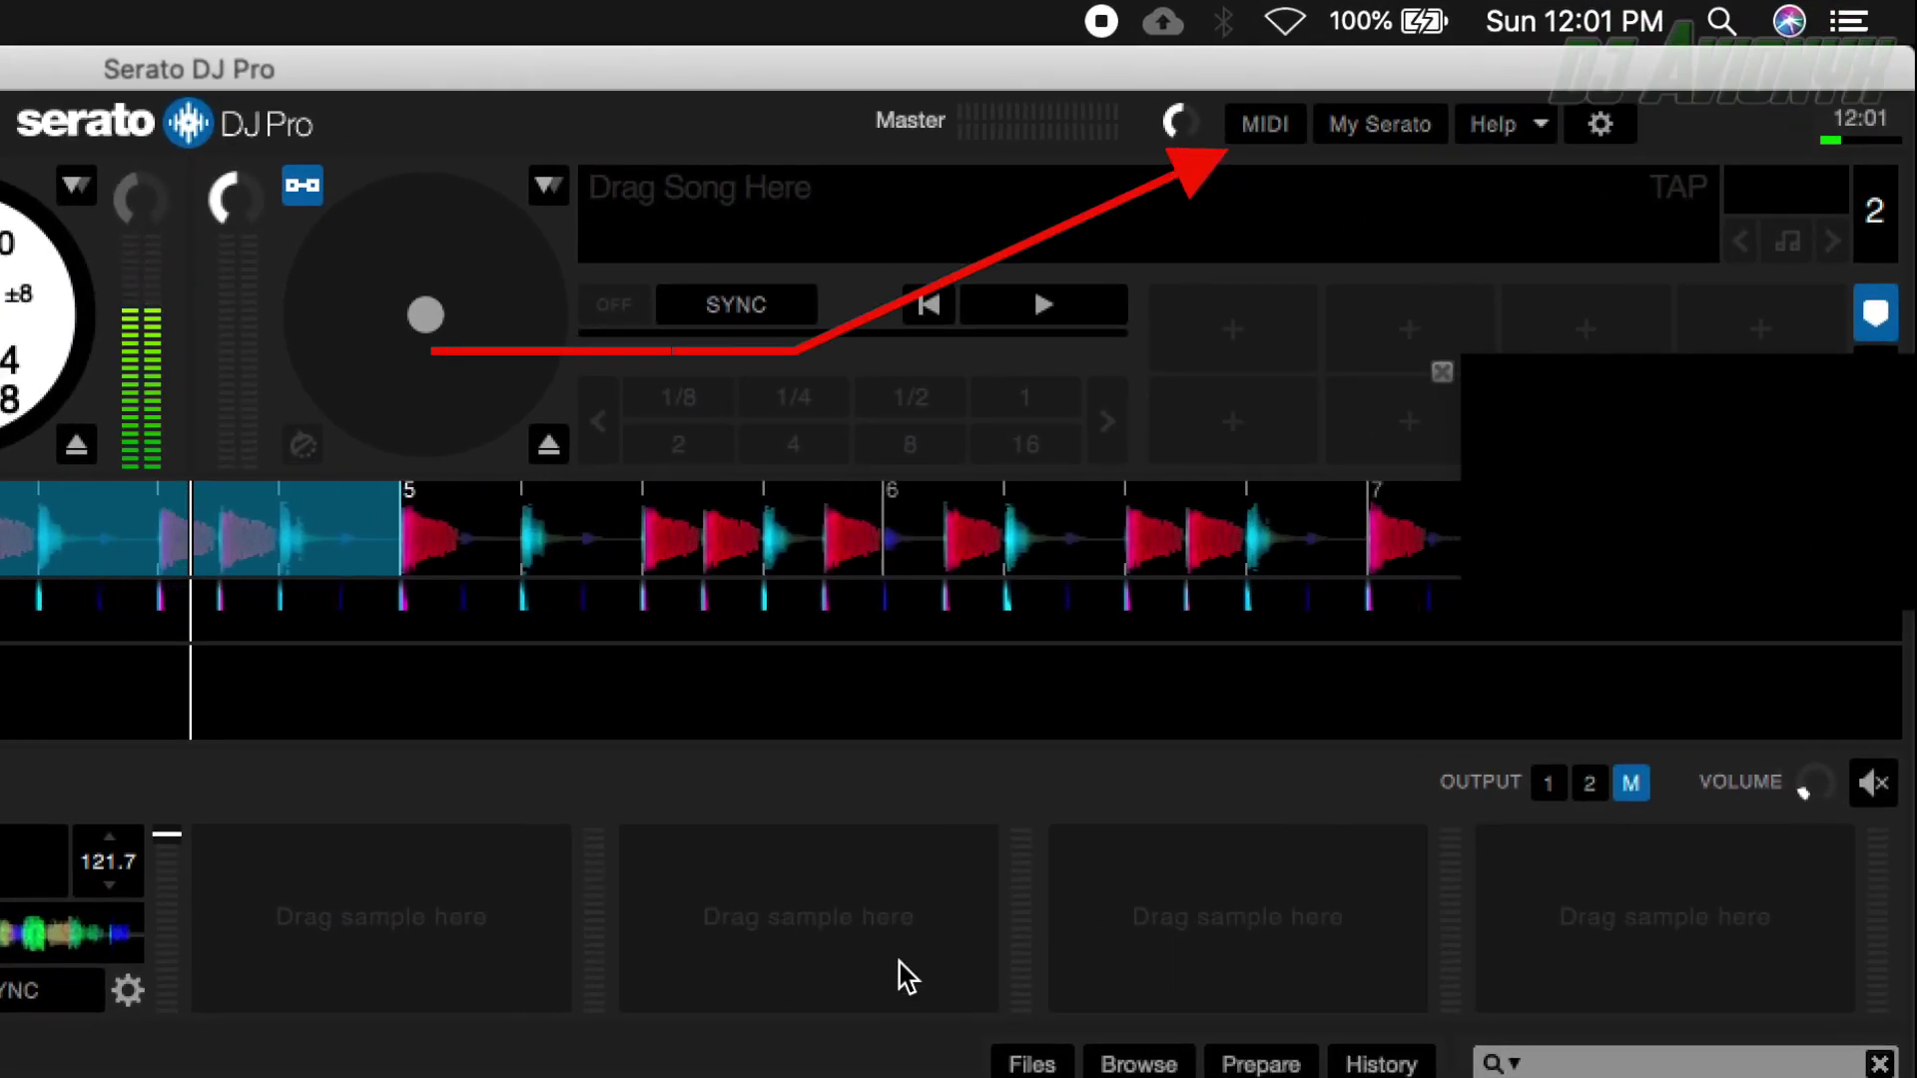
{"action": "left_click", "coordinate": [1264, 128]}
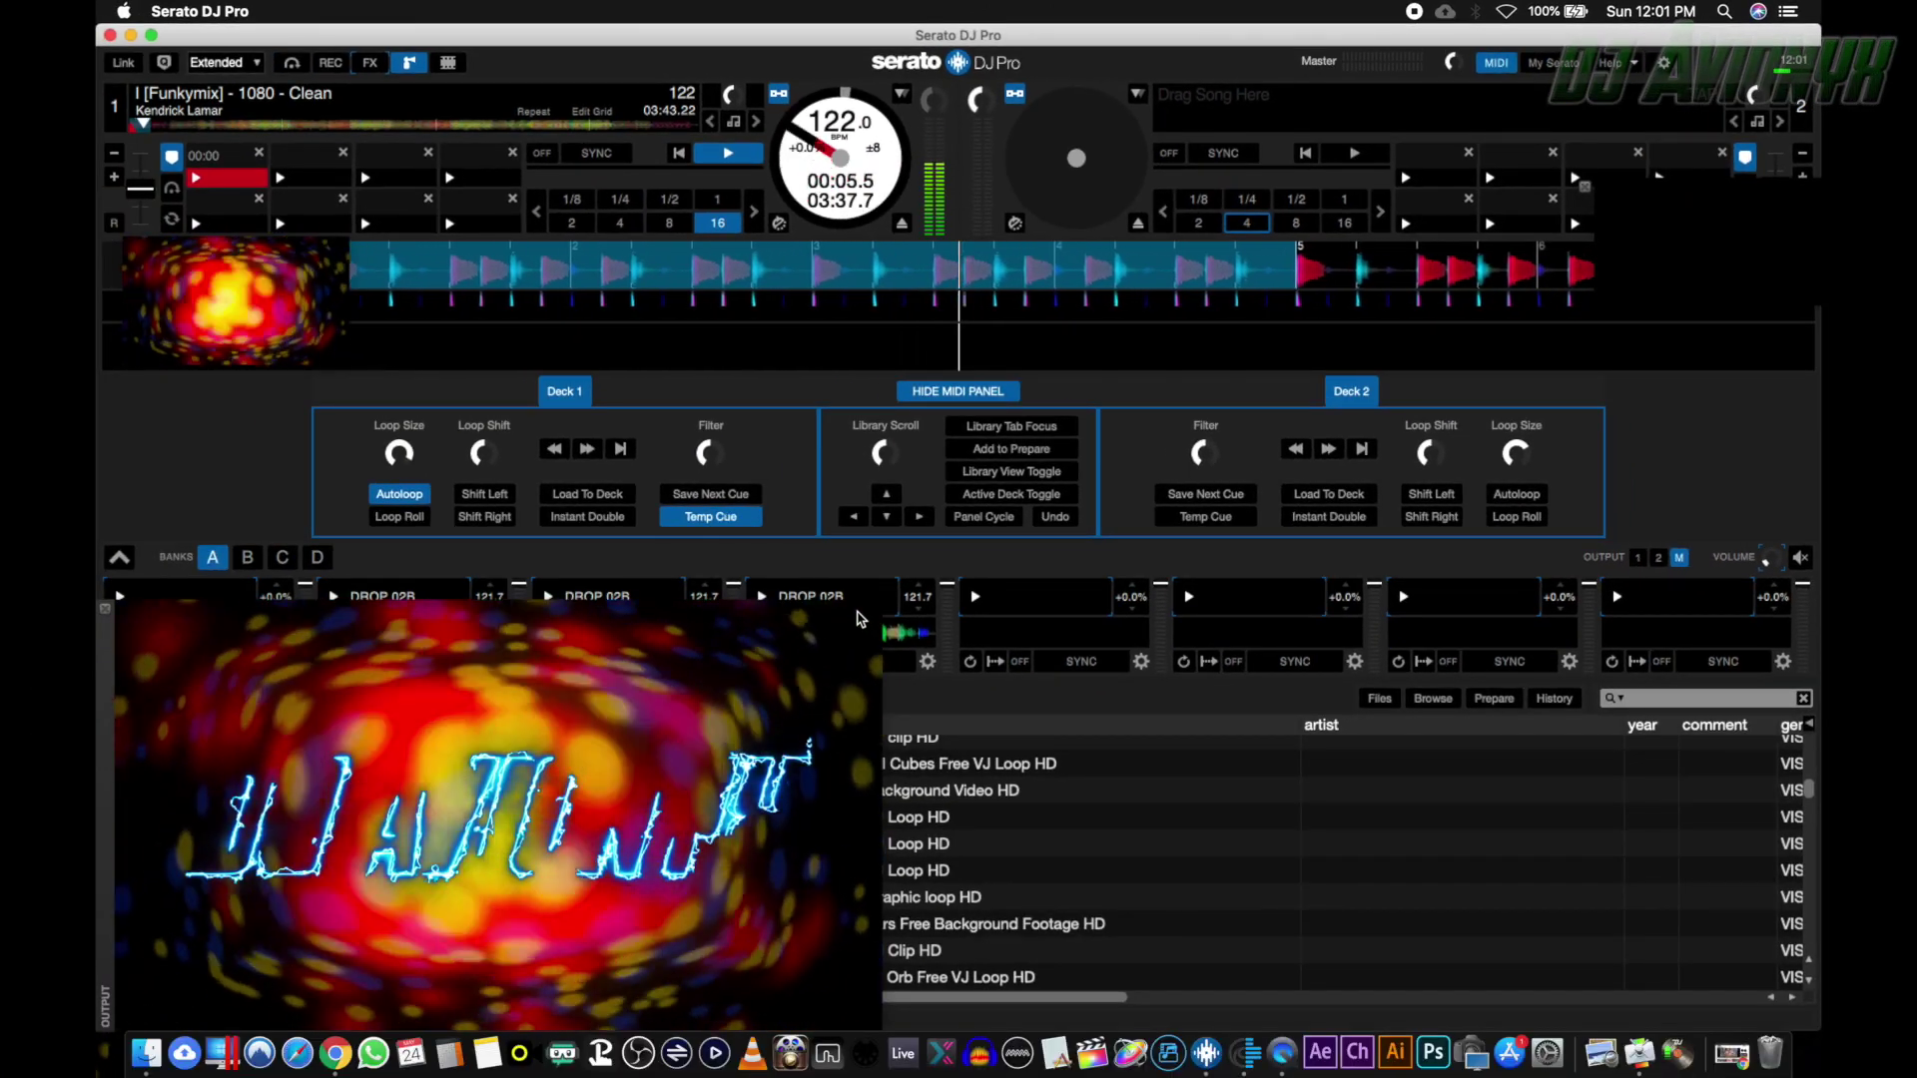
Move the video window aside and map DROP 02B slots 2–4 to channel 10 pads, notes 49–51.
{"action": "left_click_drag", "start_coordinate": [857, 627], "coordinate": [809, 722]}
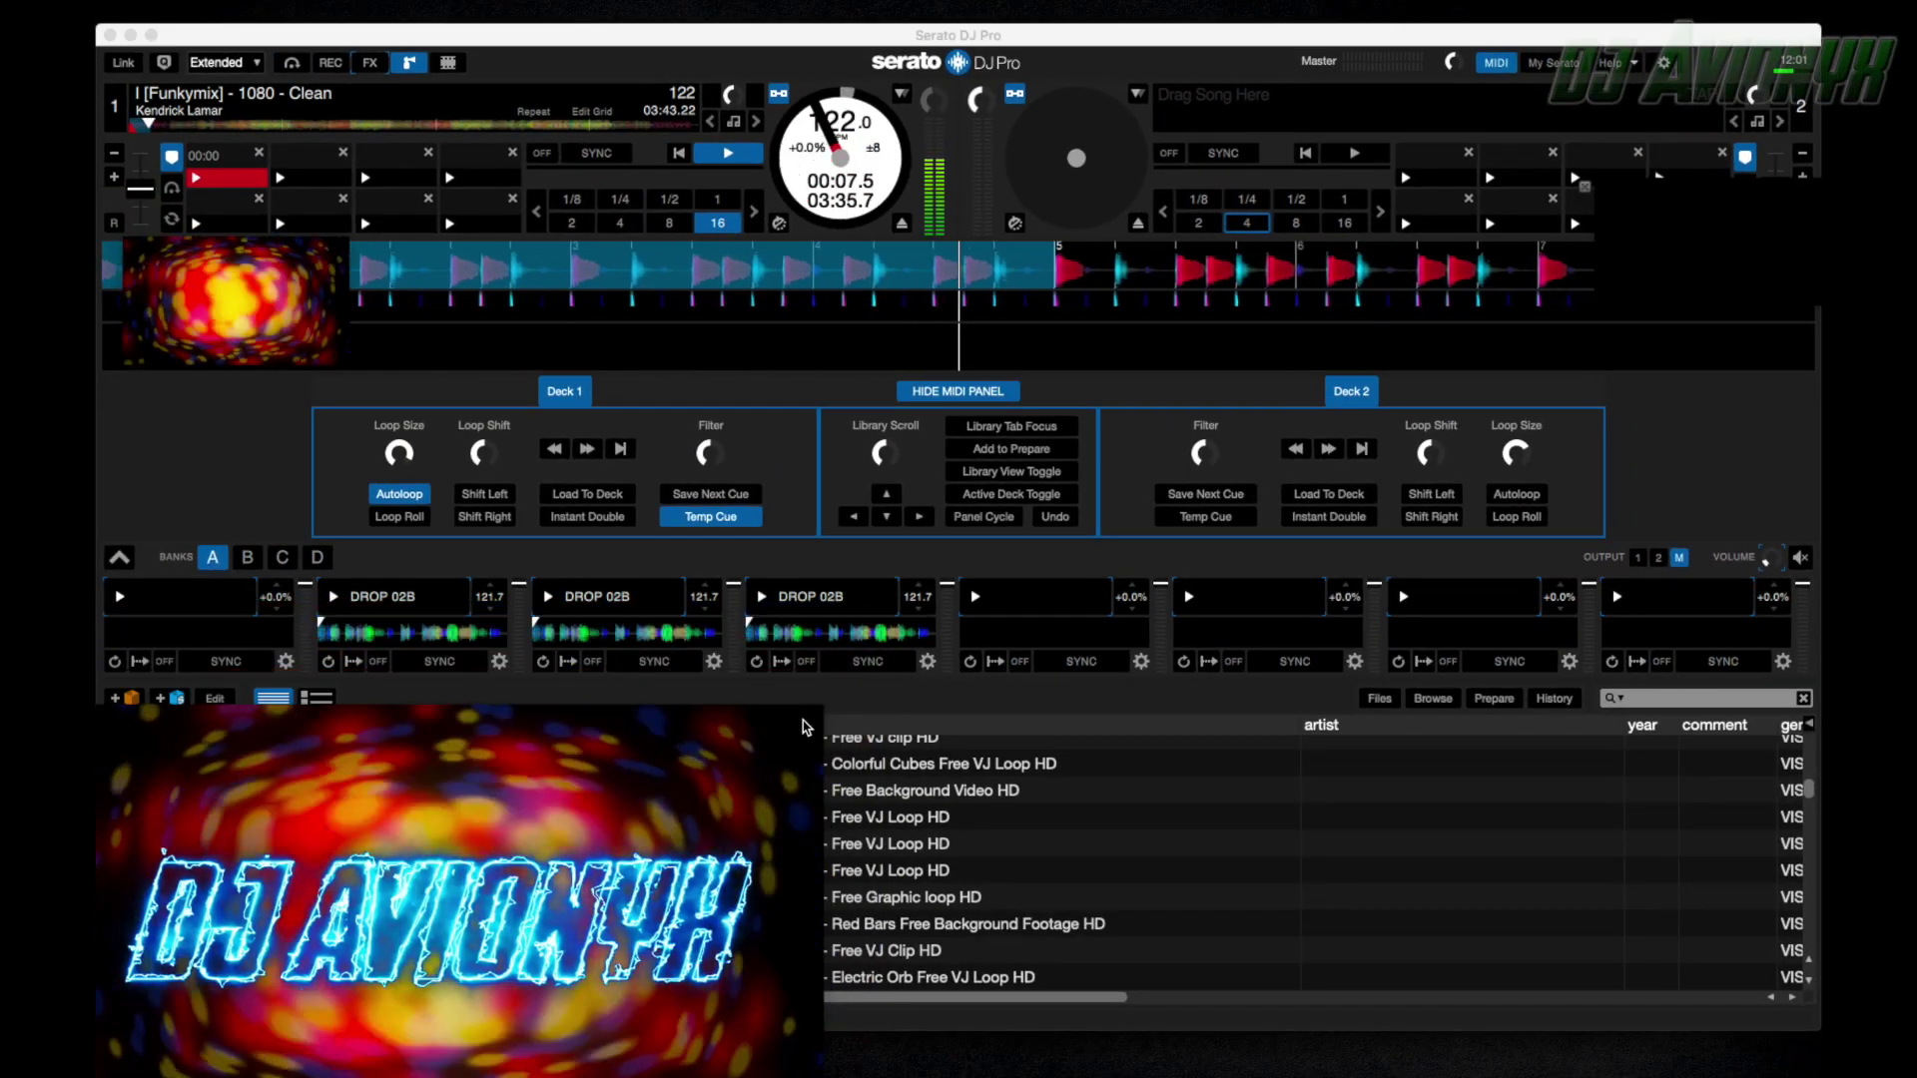
{"action": "left_click_drag", "start_coordinate": [809, 722], "coordinate": [624, 1001]}
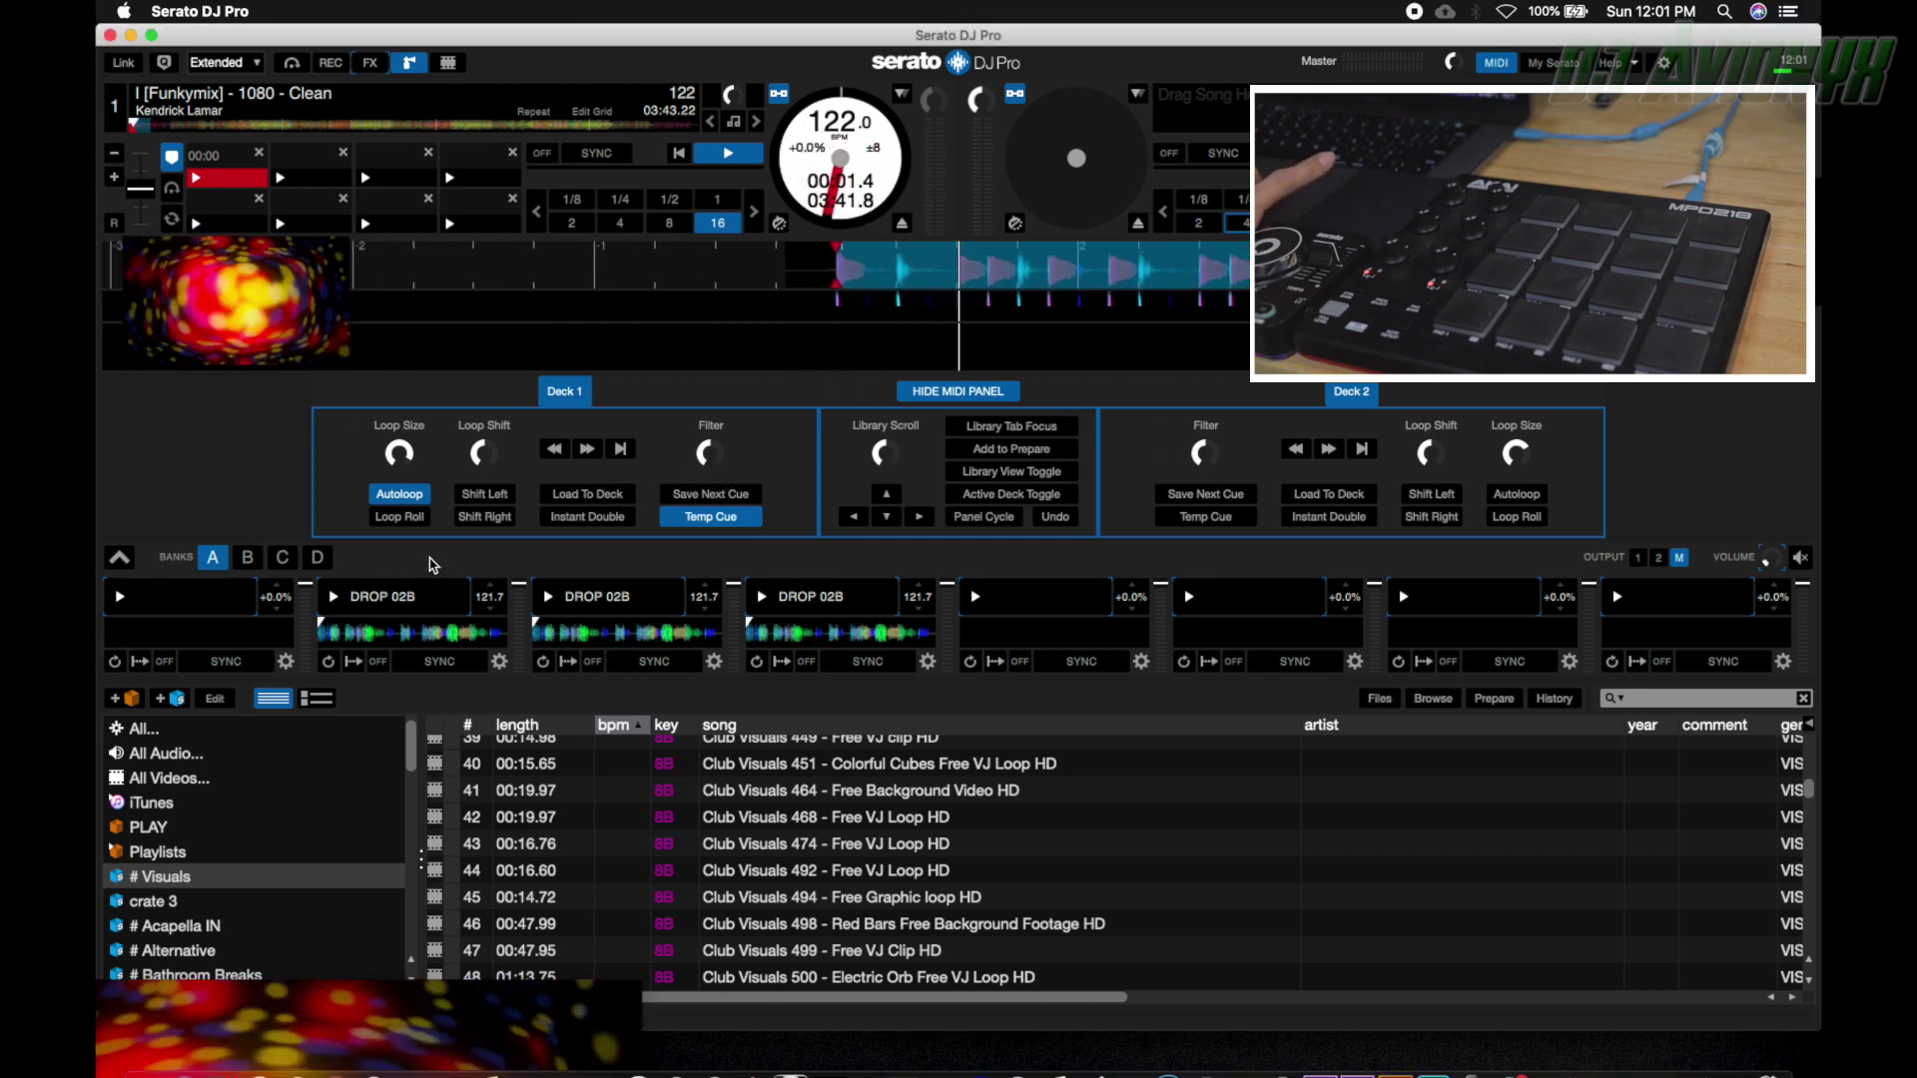
{"action": "mouse_move", "coordinate": [420, 611]}
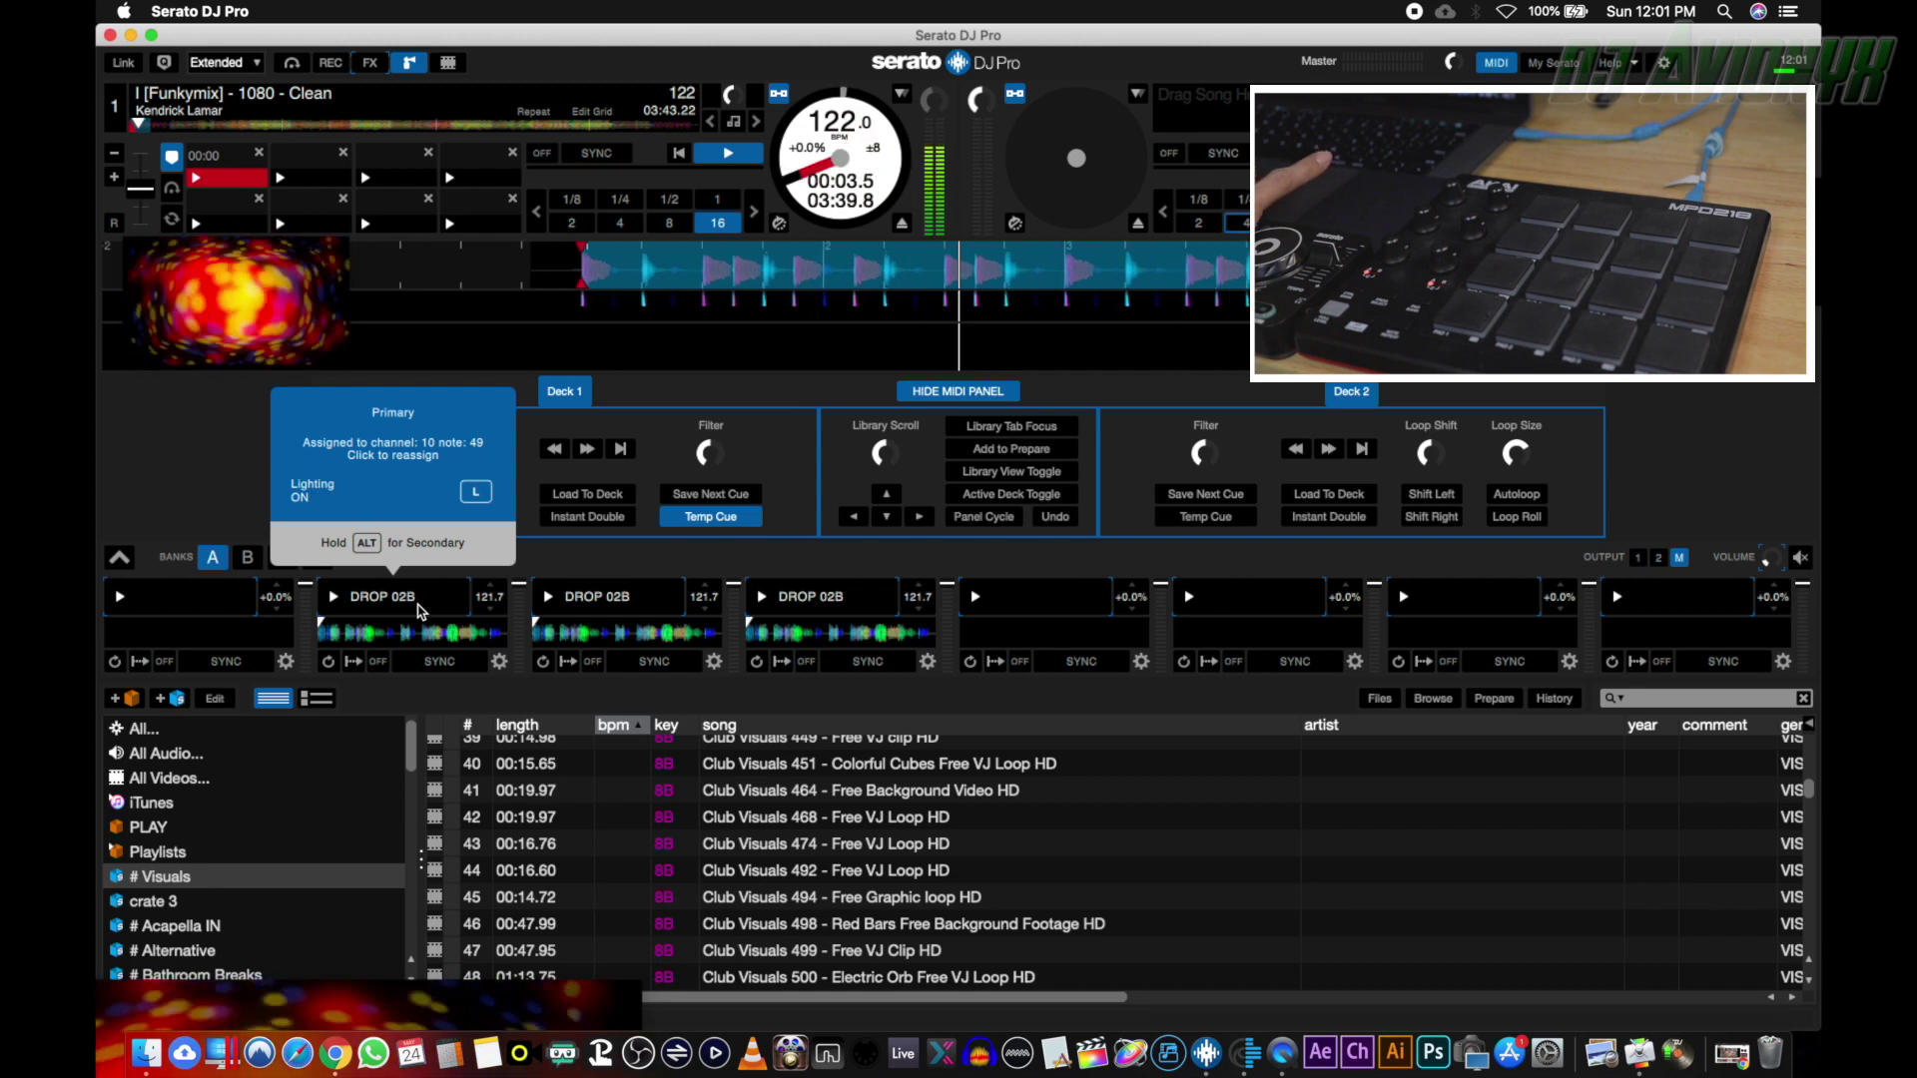
{"action": "mouse_move", "coordinate": [602, 600]}
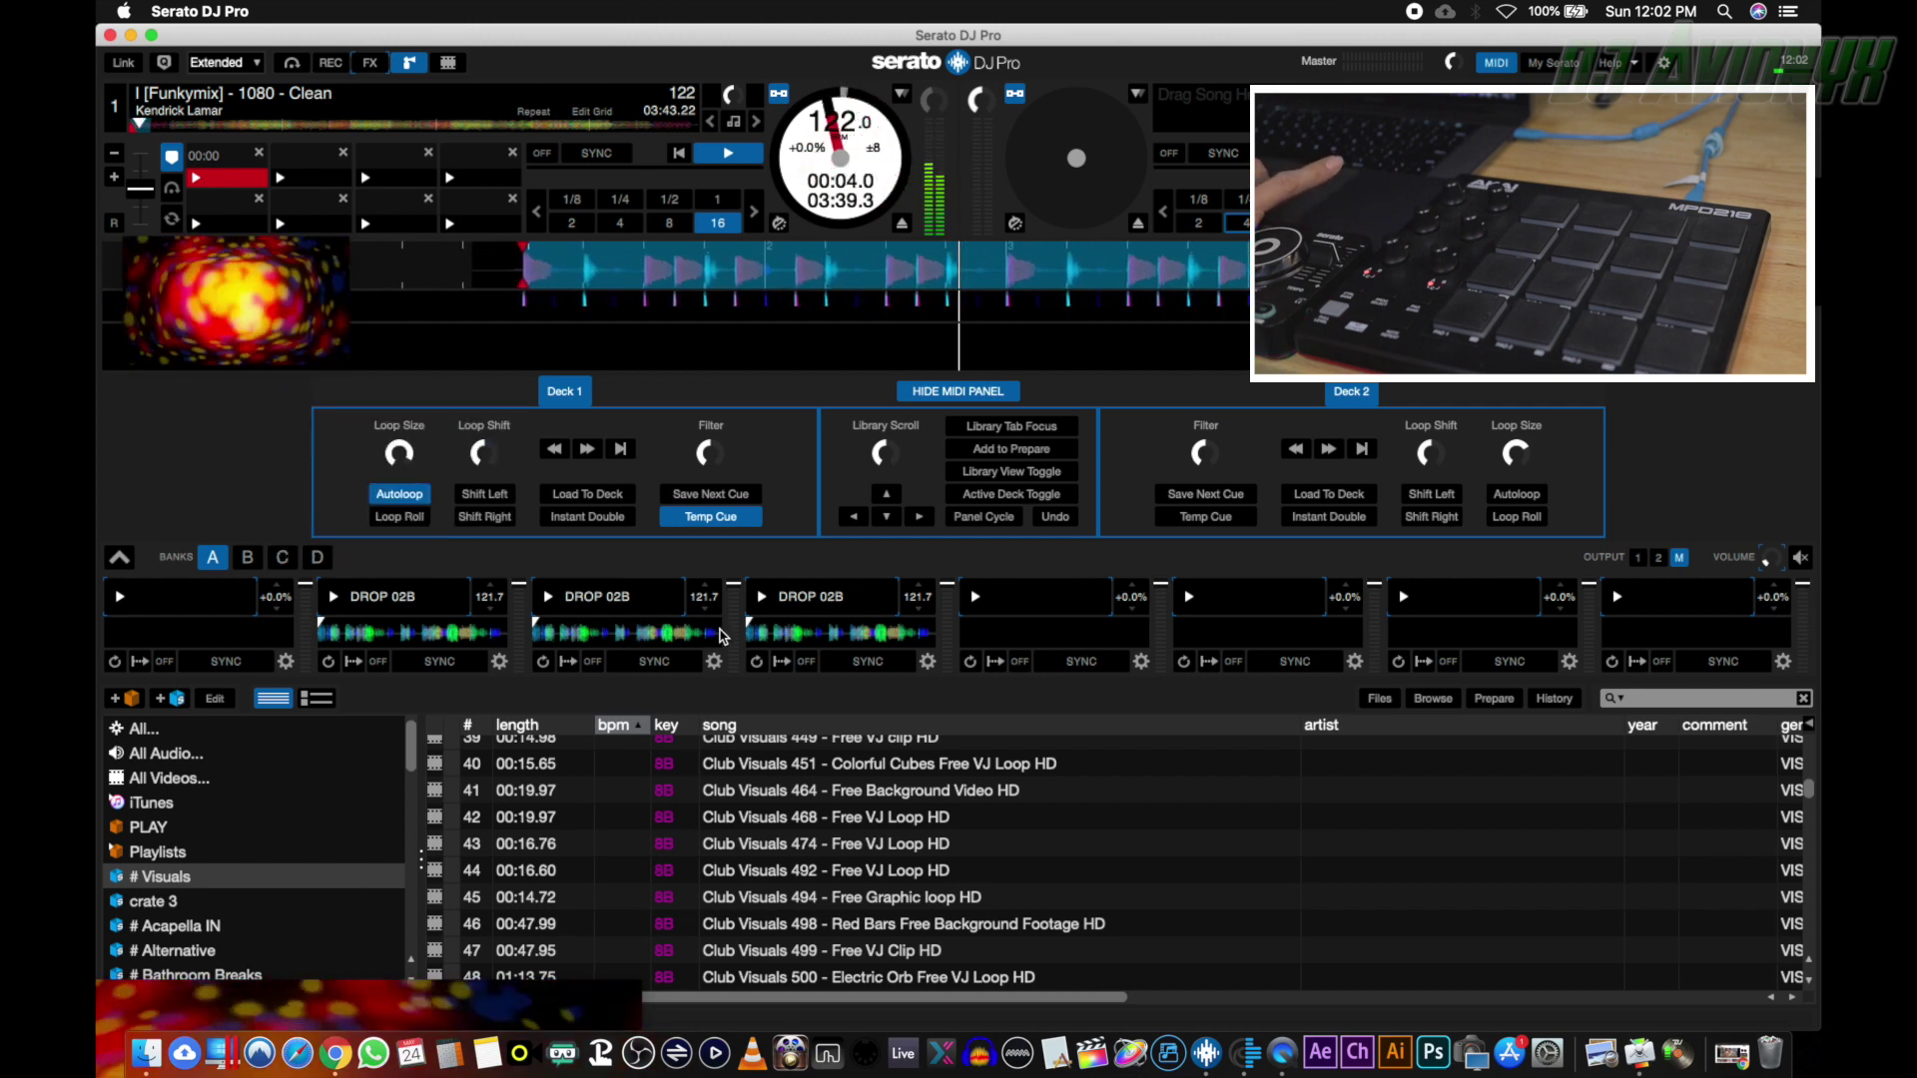
{"action": "mouse_move", "coordinate": [519, 623]}
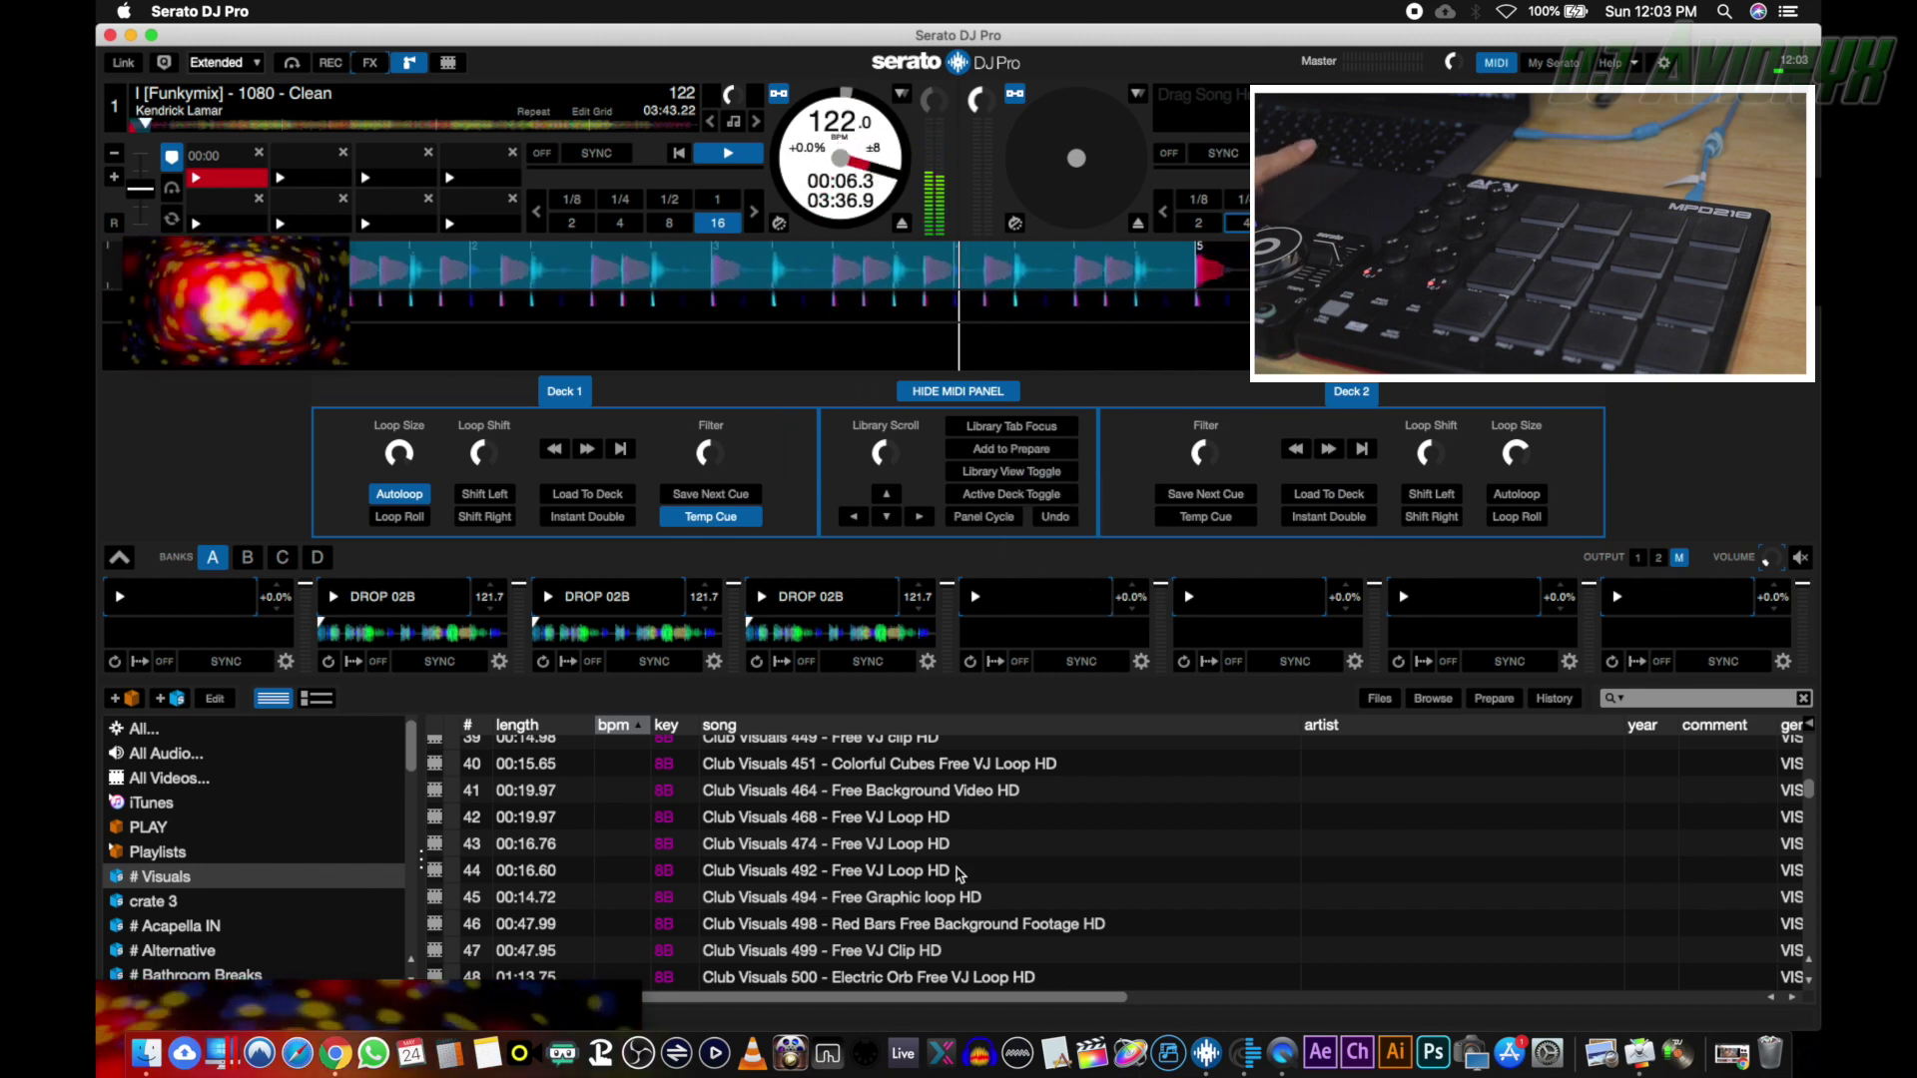
{"action": "left_click", "coordinate": [407, 605]}
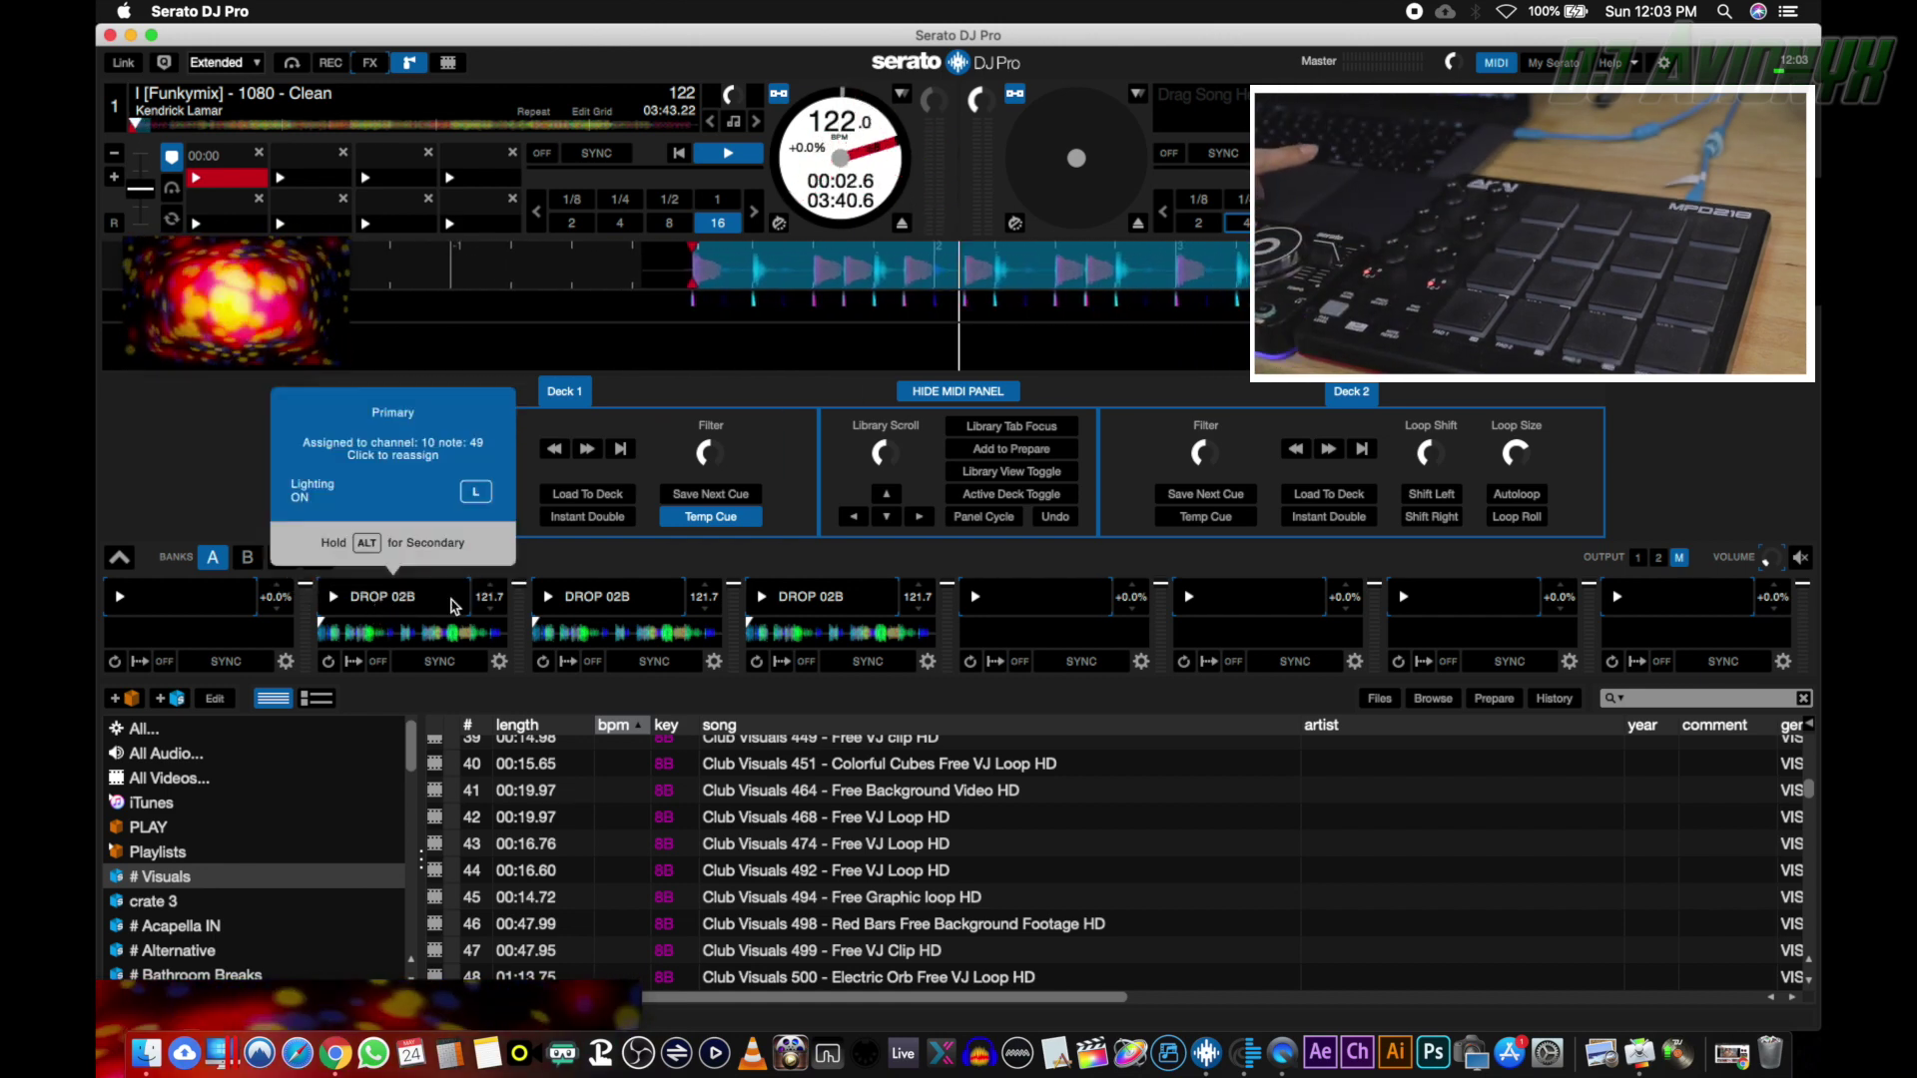
{"action": "left_click", "coordinate": [606, 607]}
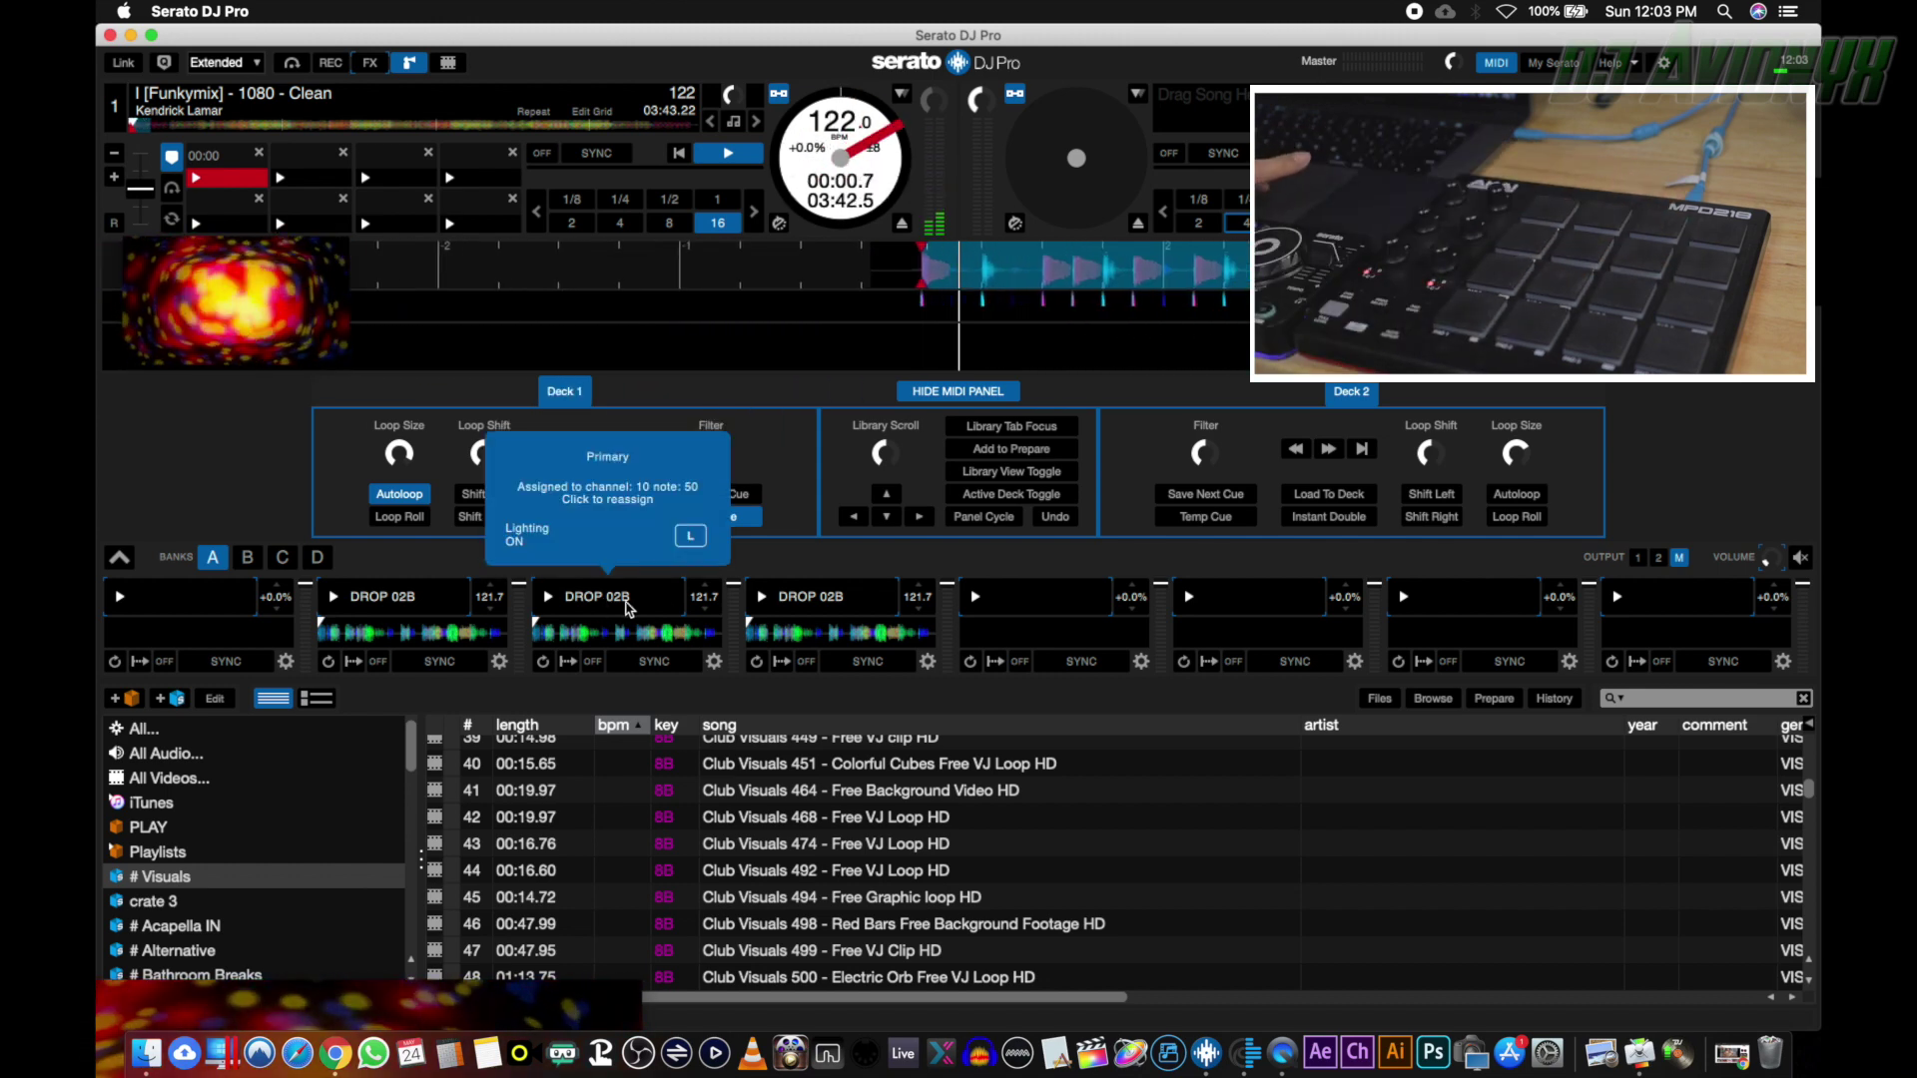
{"action": "mouse_move", "coordinate": [803, 606]}
{"action": "left_click", "coordinate": [817, 604]}
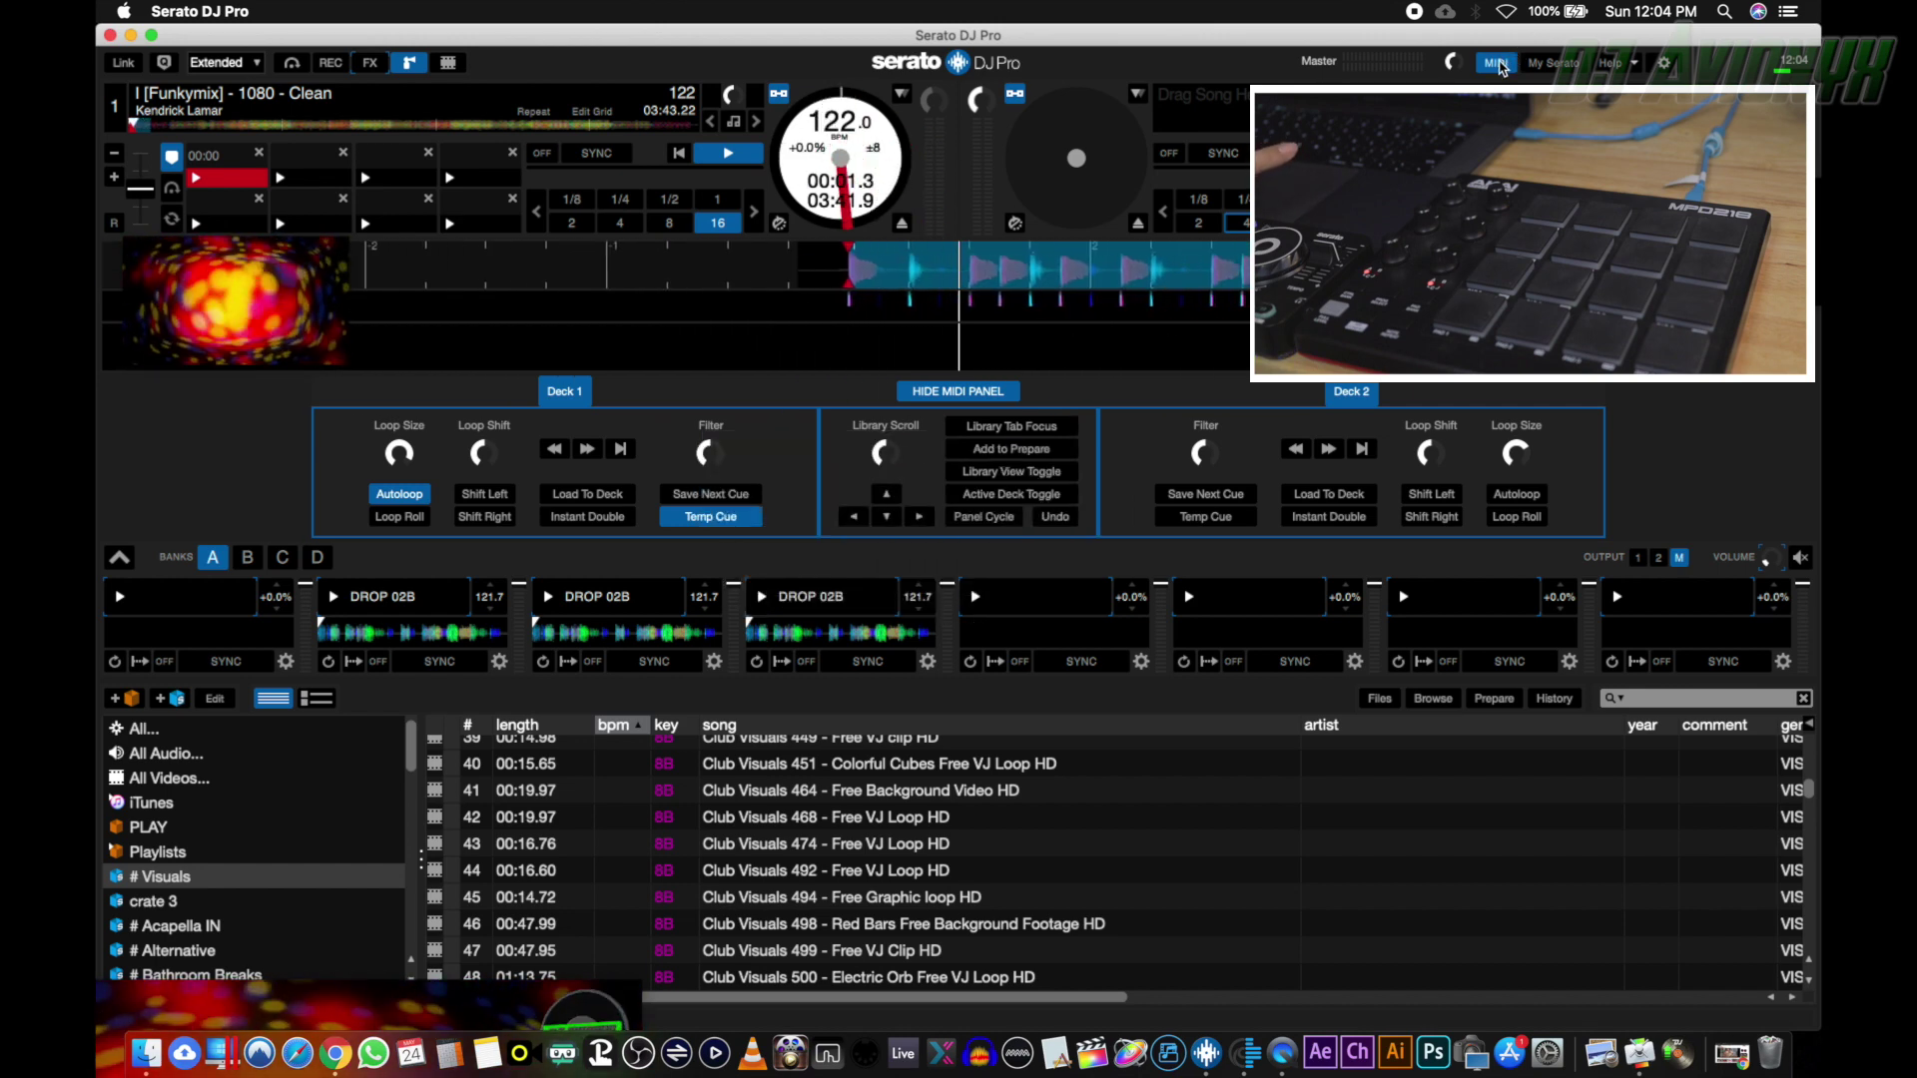
Turn off MIDI assign mode and restart deck 1 from its first cue.
{"action": "left_click", "coordinate": [1498, 64]}
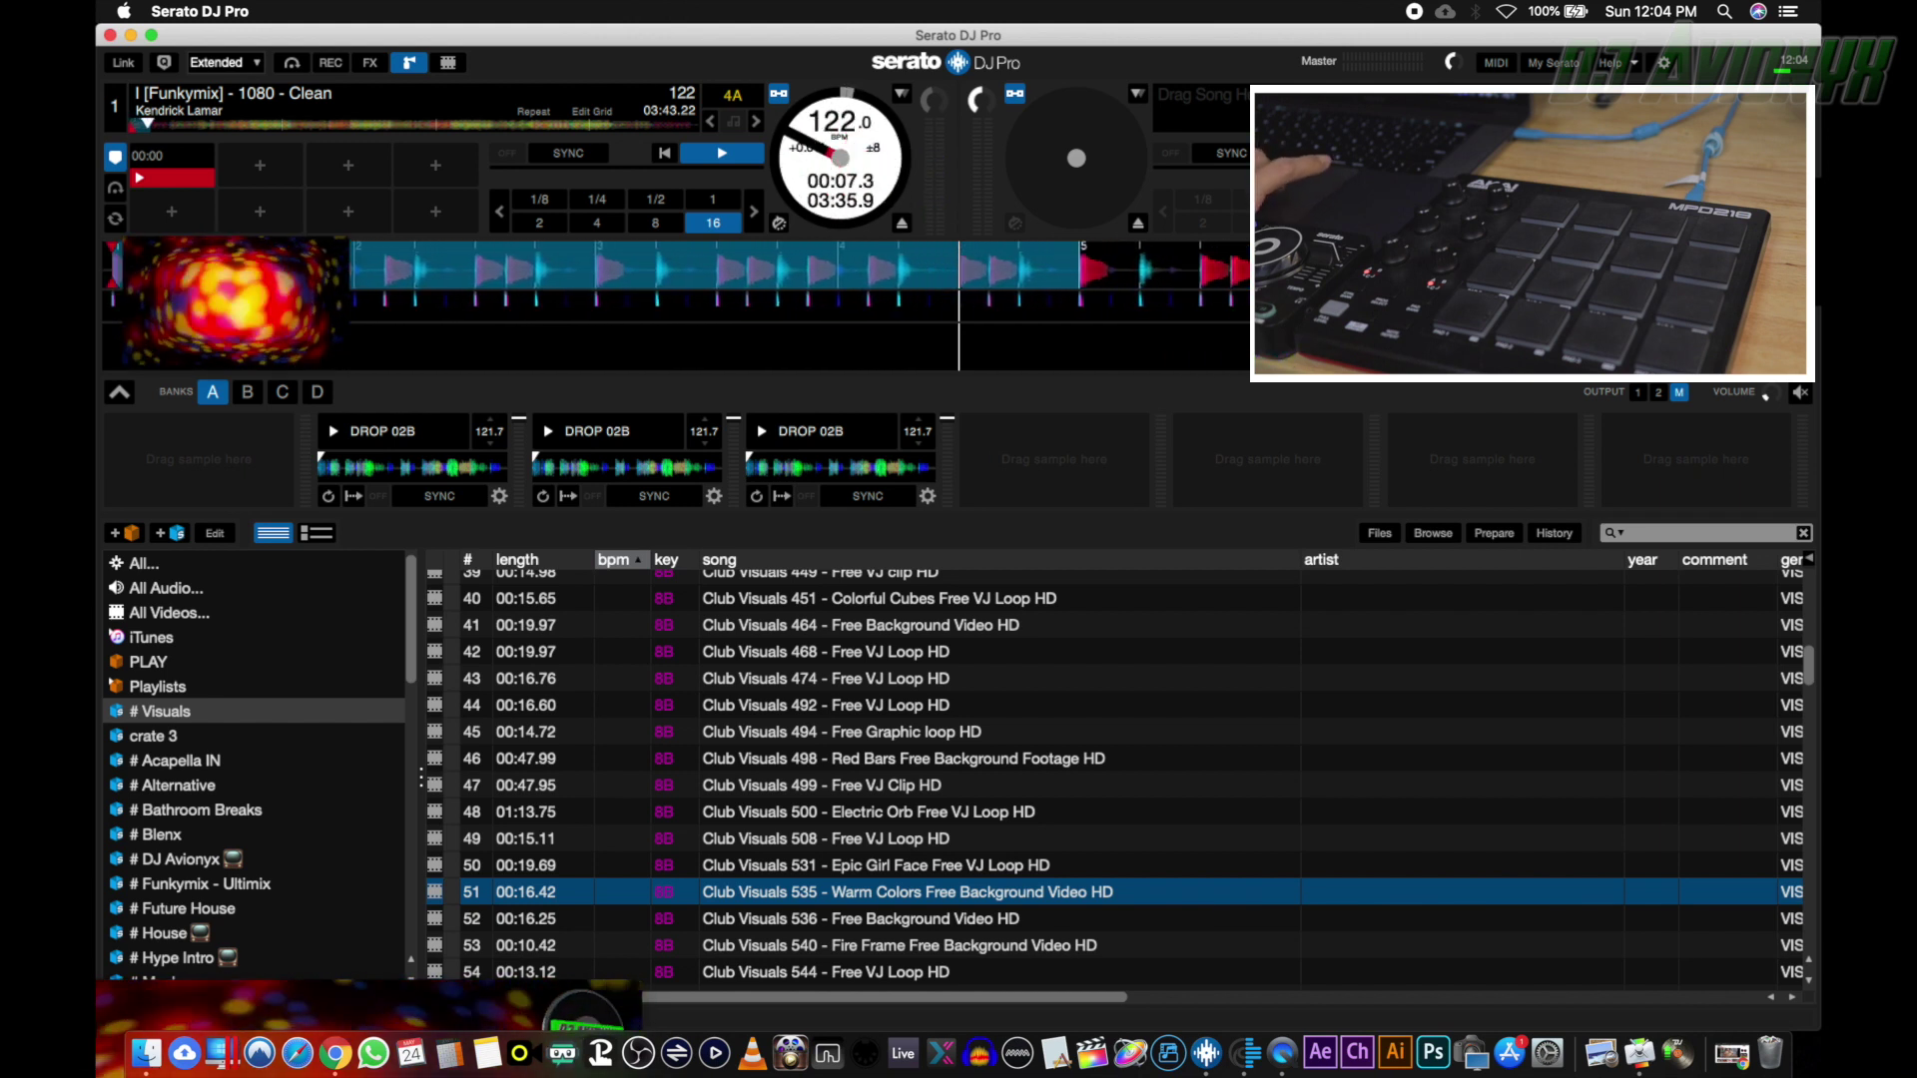
{"action": "key", "text": "1"}
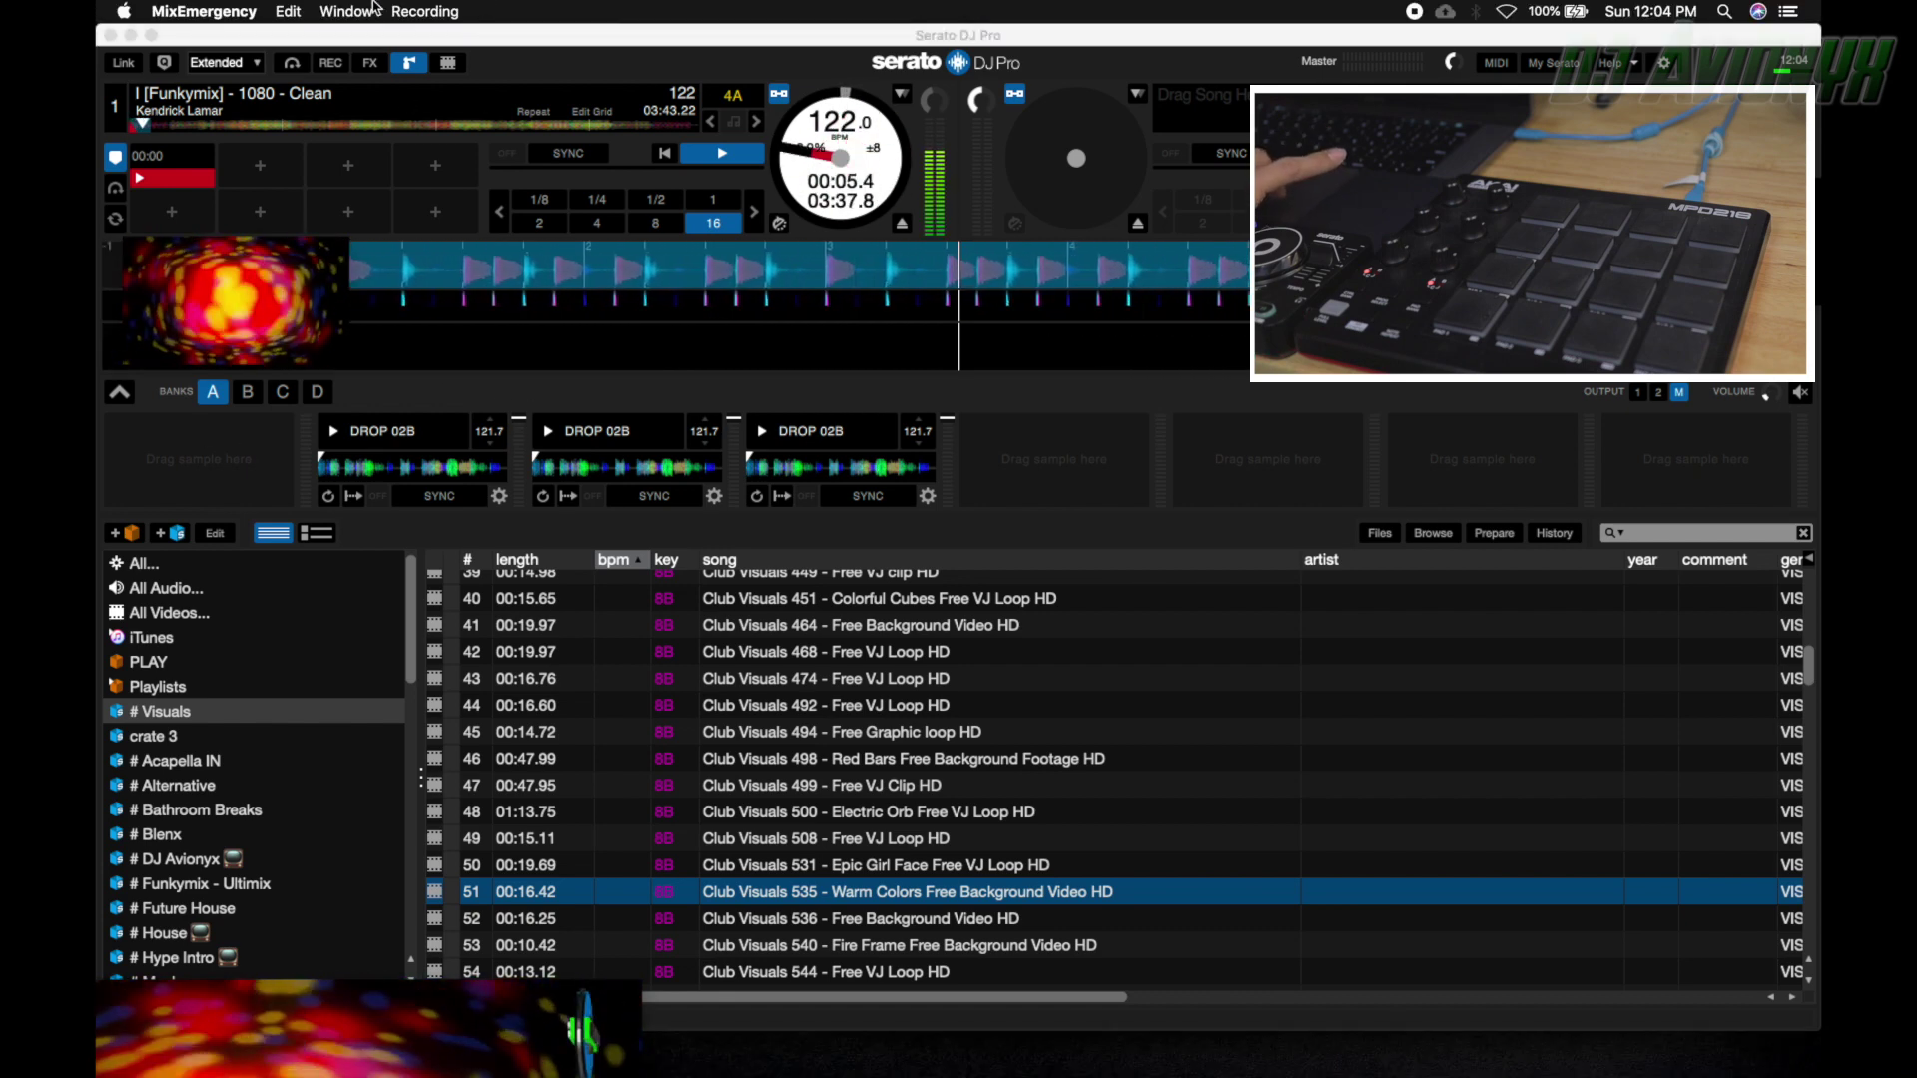
Bring up MixEmergency's video sample player, test a clip, switch to empty bank A and open ME Sampler Files.
{"action": "left_click", "coordinate": [339, 11]}
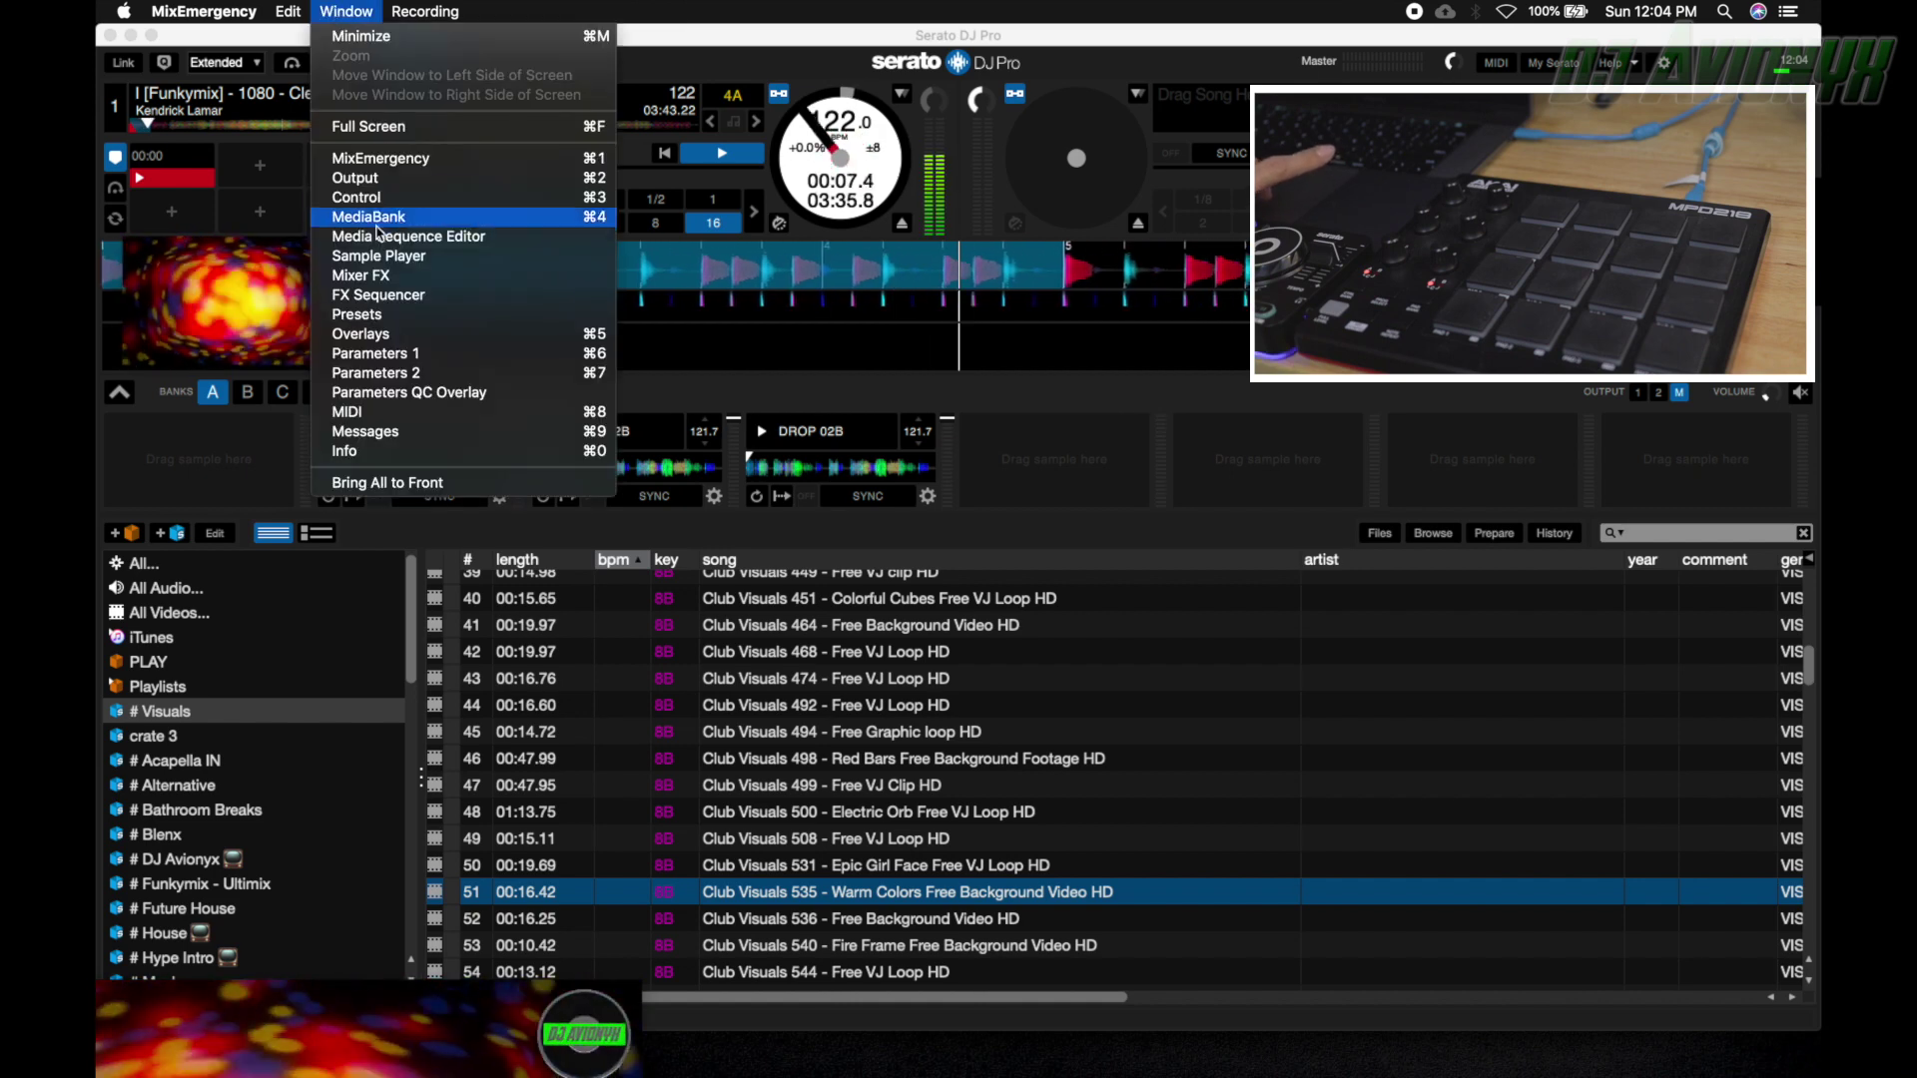
{"action": "left_click", "coordinate": [379, 257]}
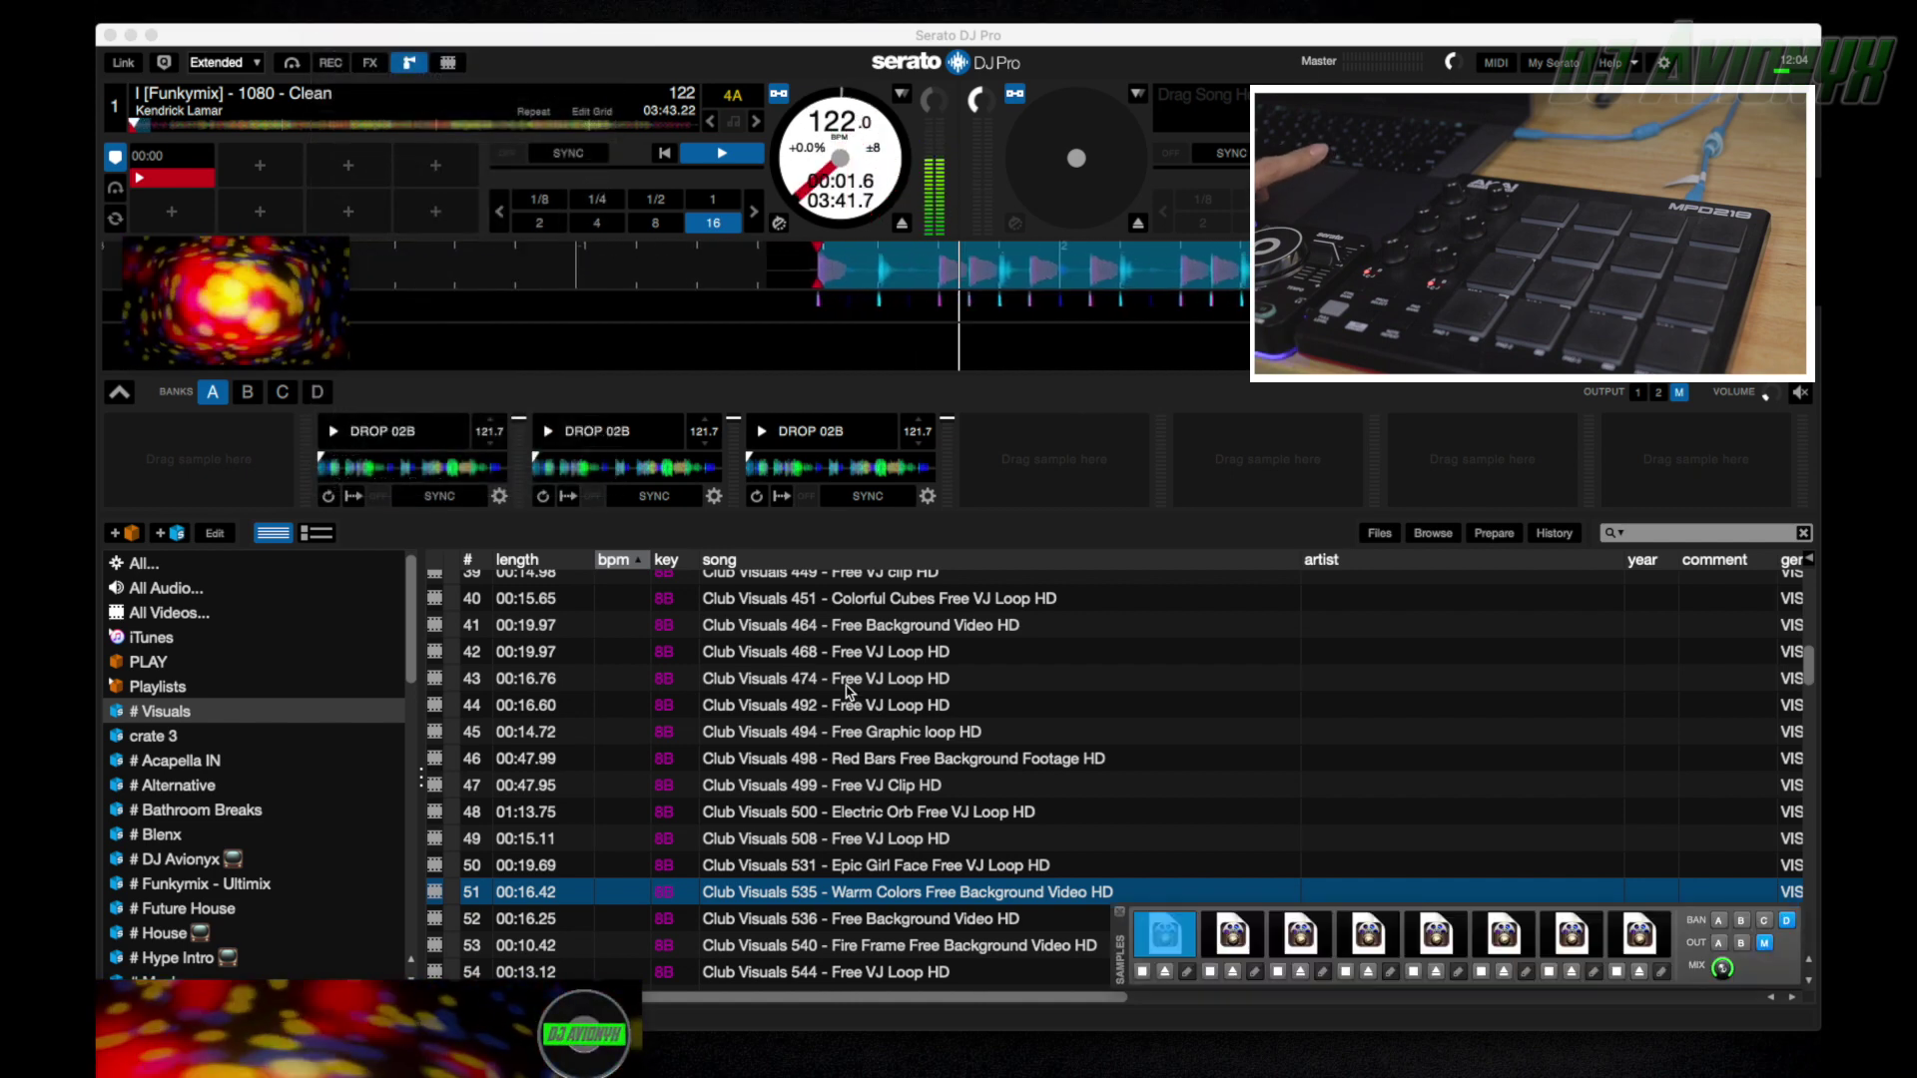
{"action": "left_click_drag", "start_coordinate": [1119, 944], "coordinate": [1125, 947]}
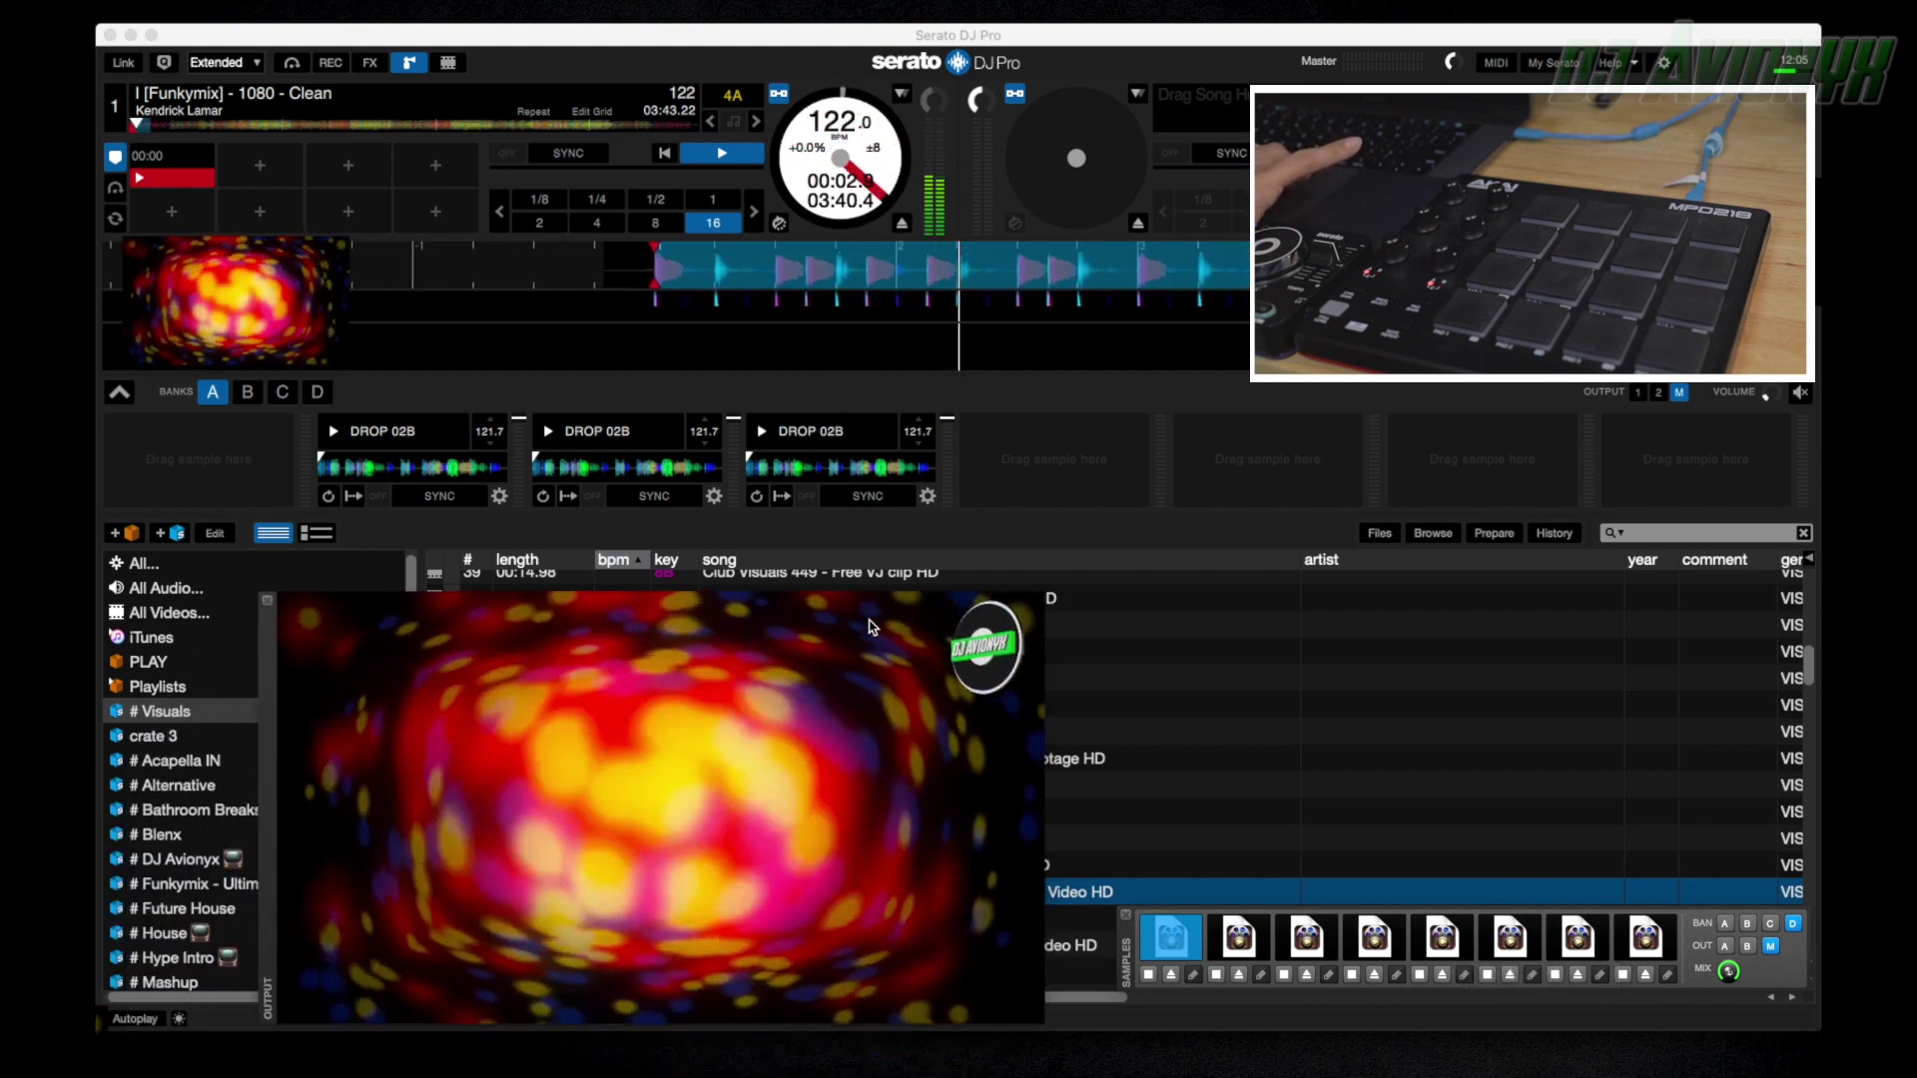
{"action": "left_click", "coordinate": [1588, 936]}
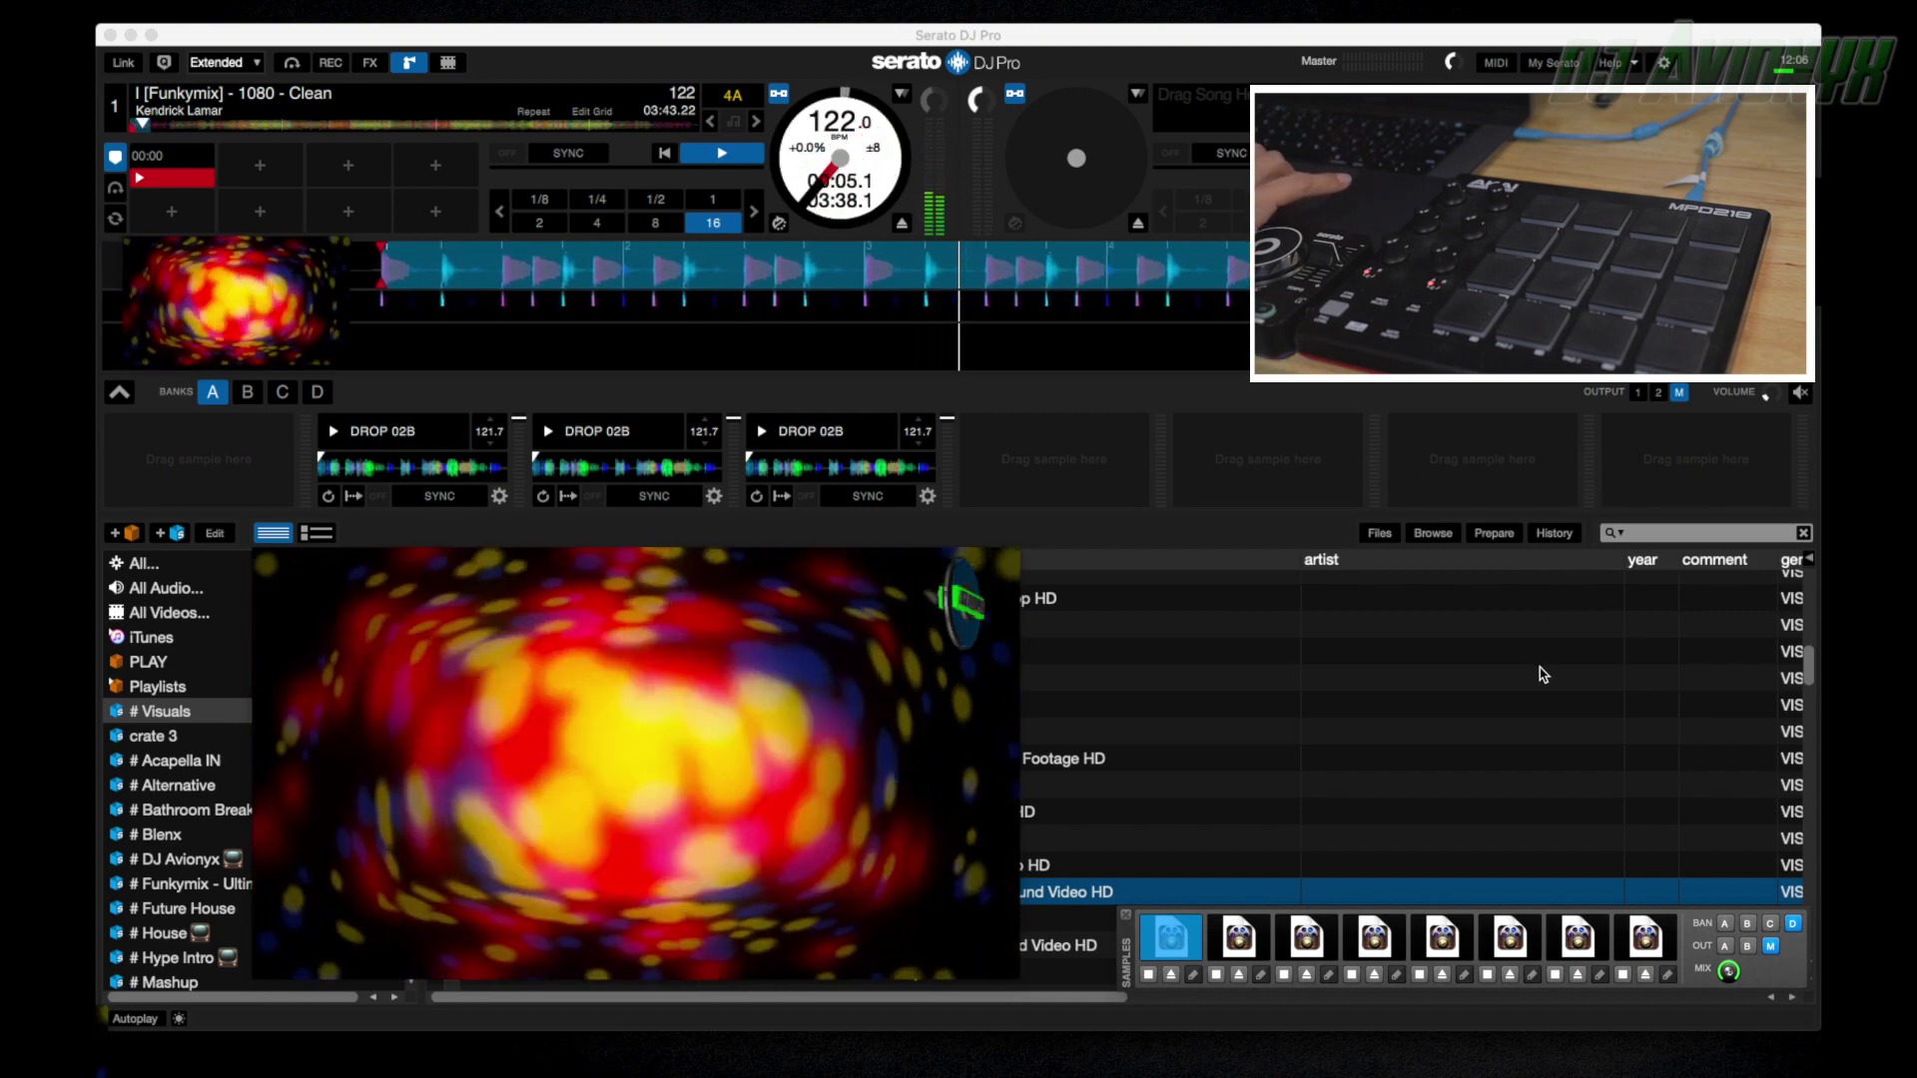
{"action": "left_click", "coordinate": [1726, 927]}
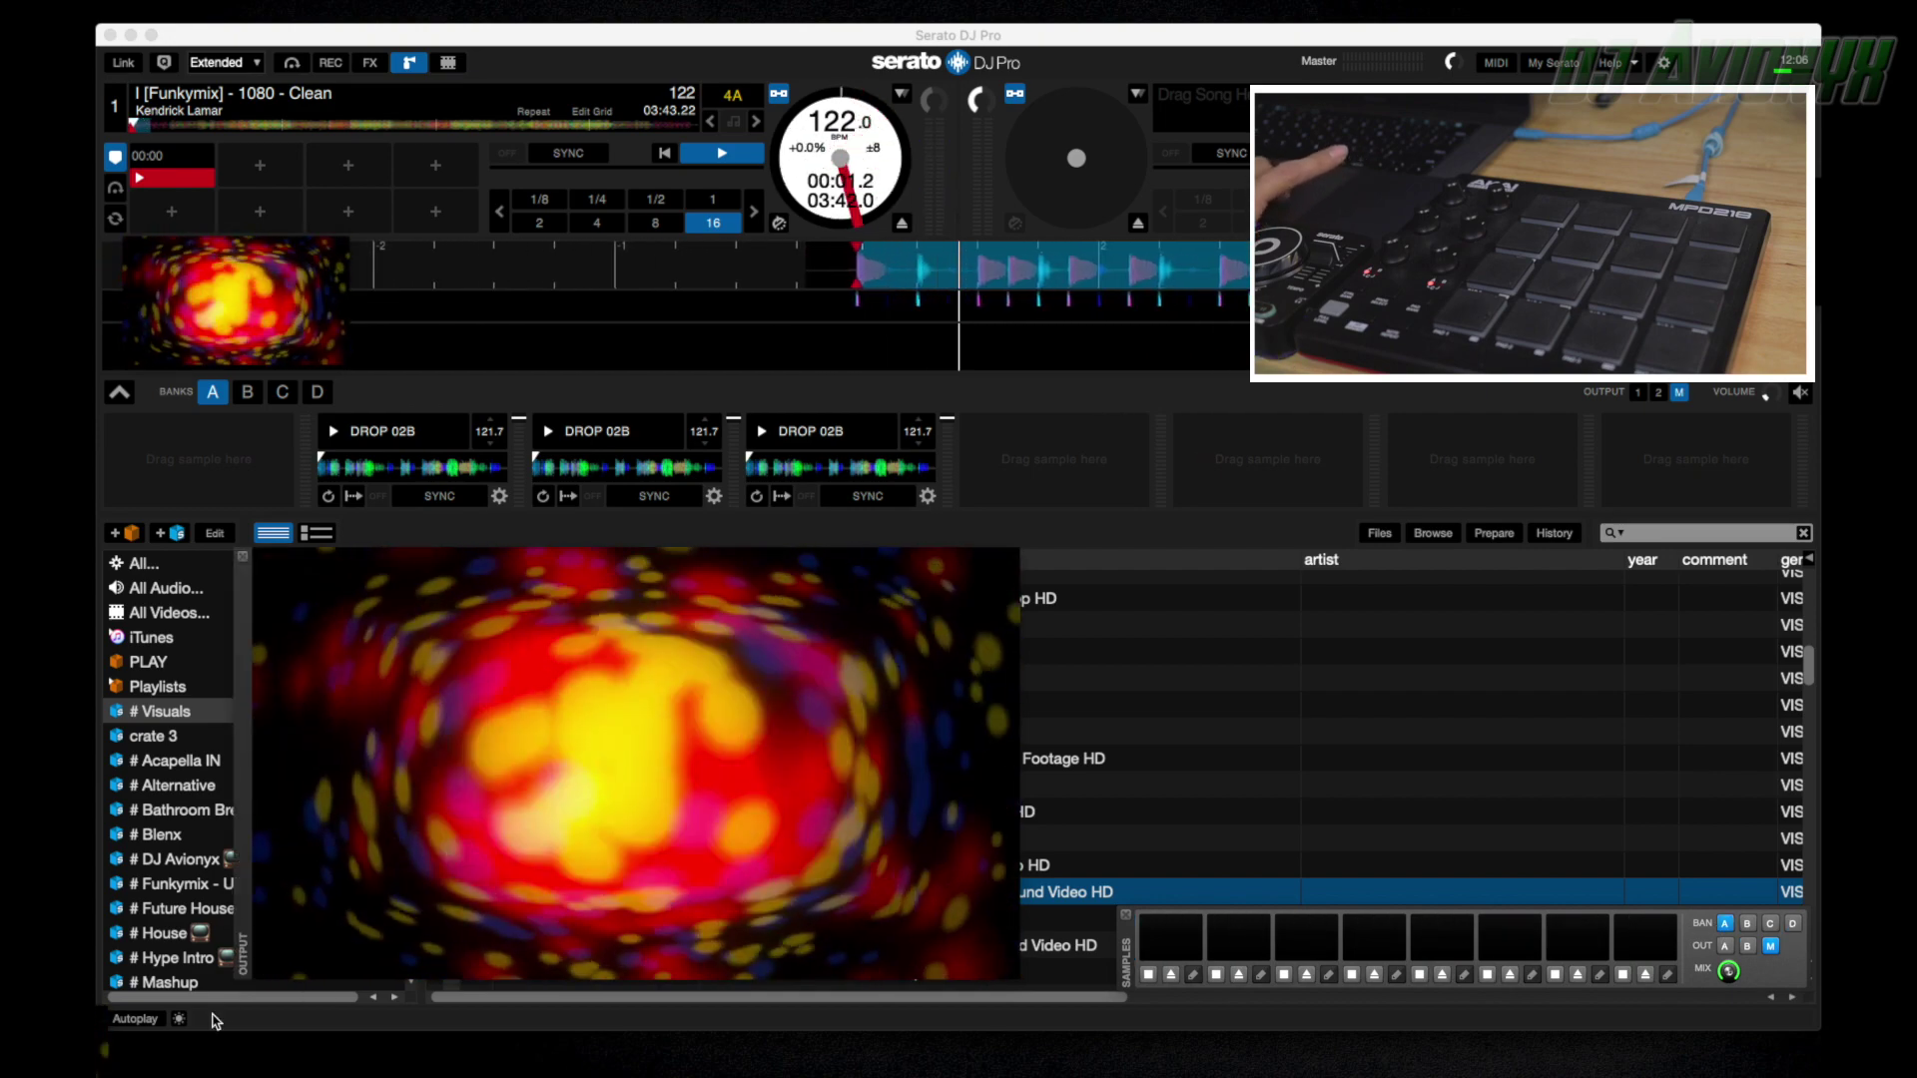
{"action": "left_click", "coordinate": [146, 1053]}
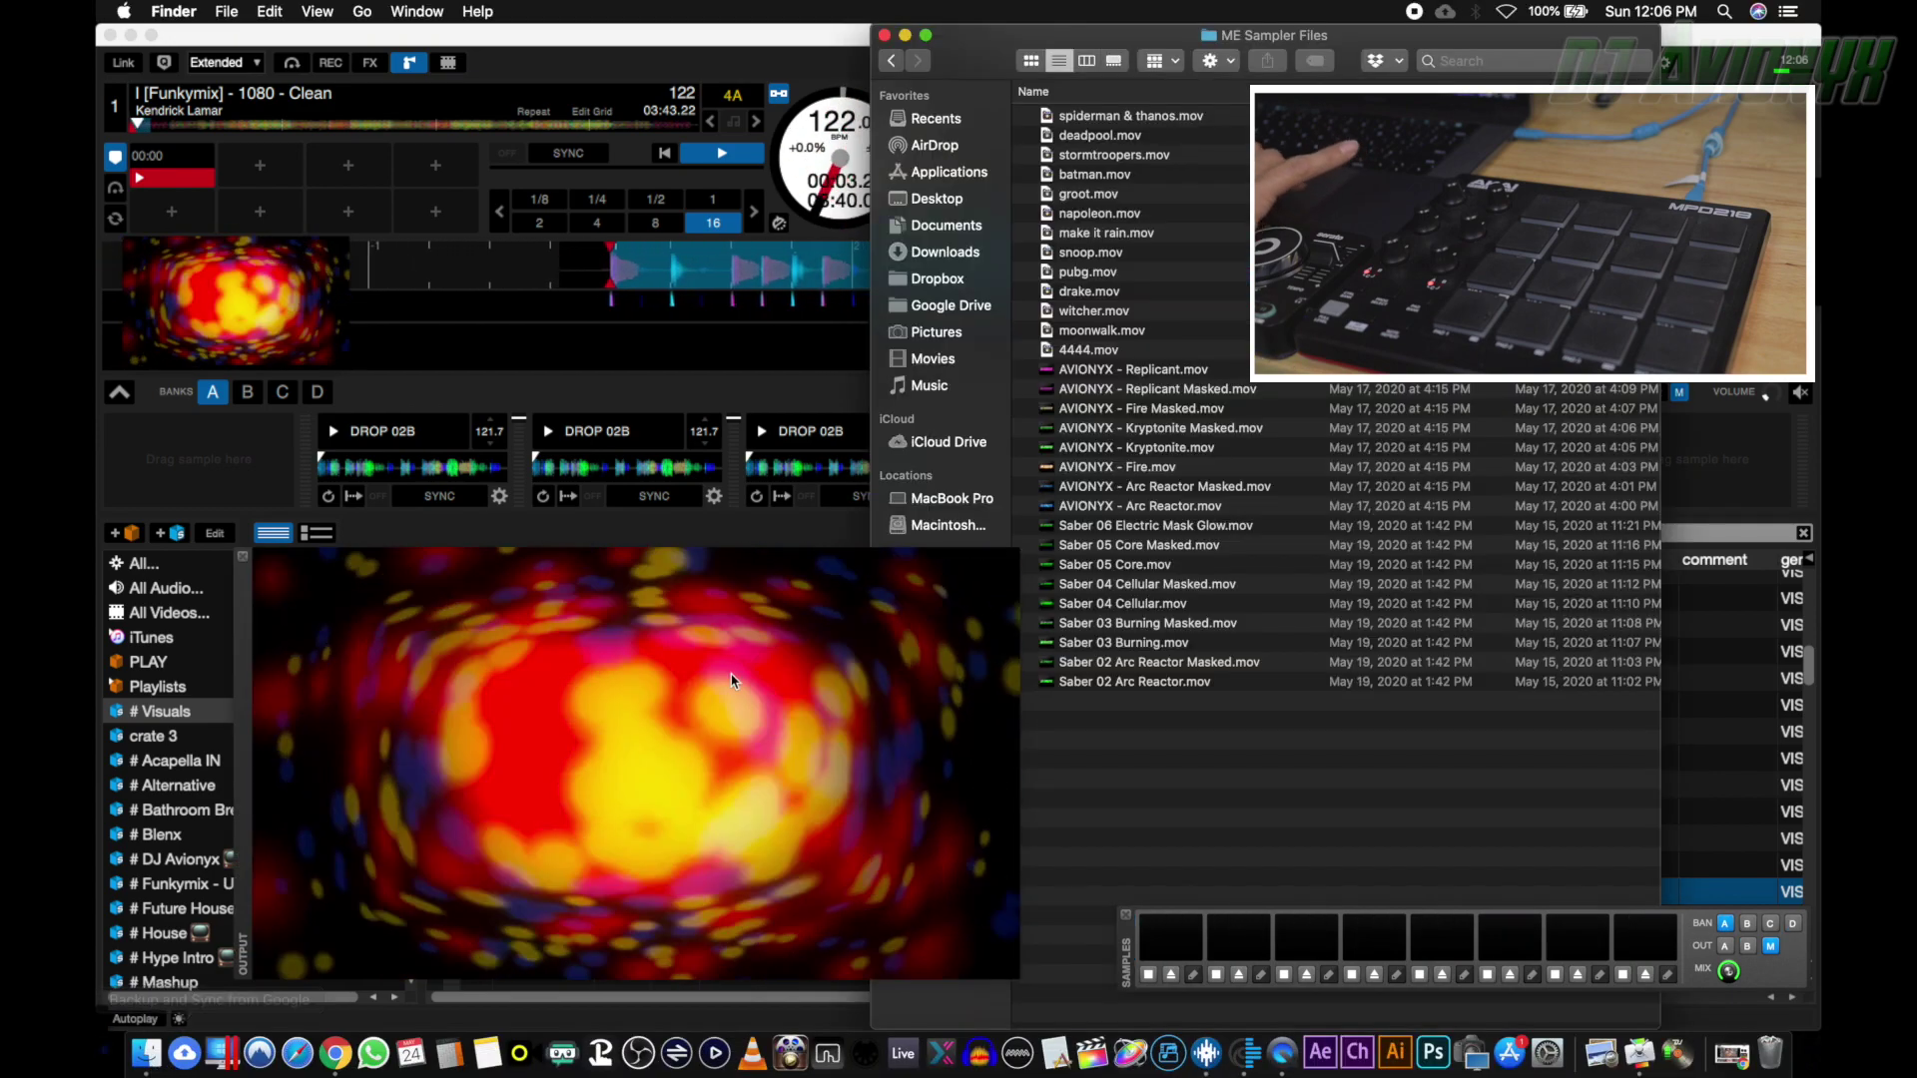
Load Replicant, Kryptonite and Saber 06 Electric Mask Glow into video sampler slots 2, 3 and 4, then preview slot 2.
{"action": "left_click_drag", "start_coordinate": [1099, 371], "coordinate": [1238, 939]}
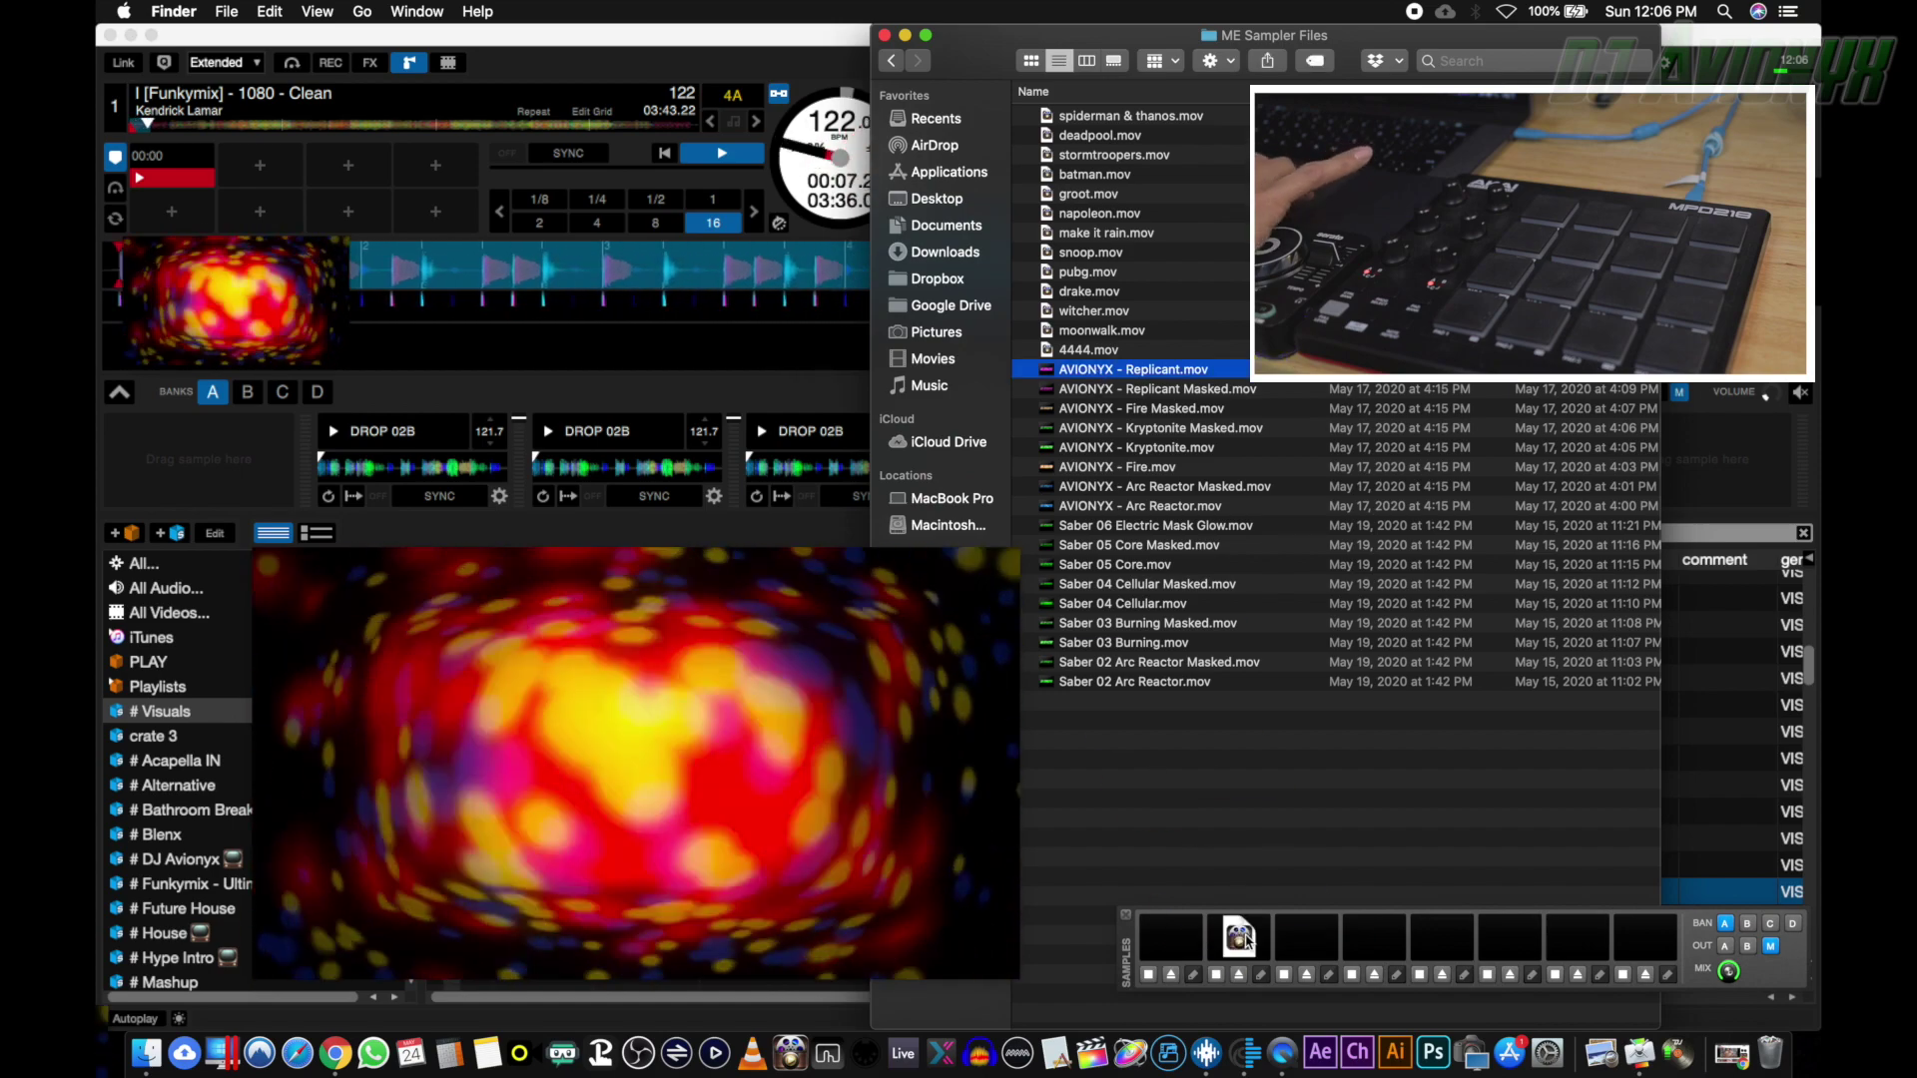
{"action": "left_click", "coordinate": [1188, 449]}
{"action": "left_click_drag", "start_coordinate": [1188, 461], "coordinate": [1323, 944]}
{"action": "left_click_drag", "start_coordinate": [1168, 526], "coordinate": [1375, 928]}
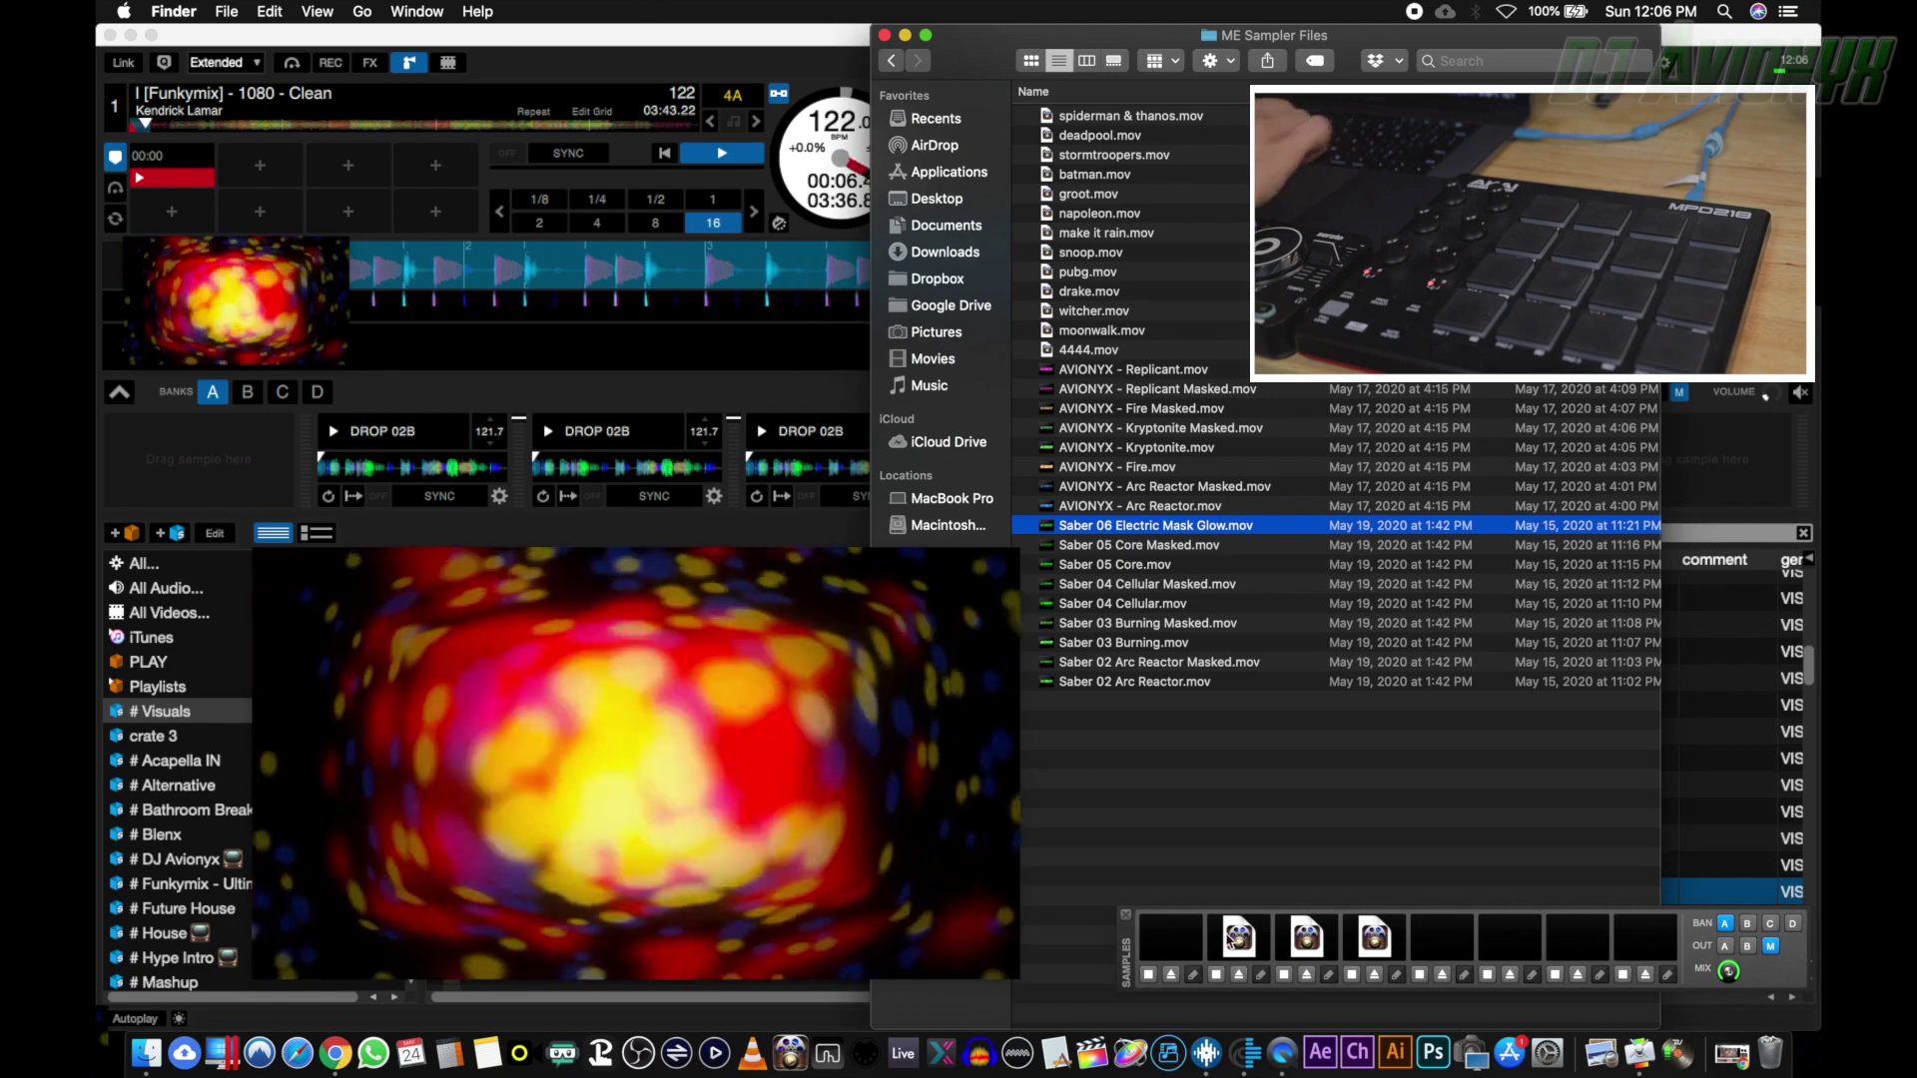
{"action": "left_click", "coordinate": [1234, 944]}
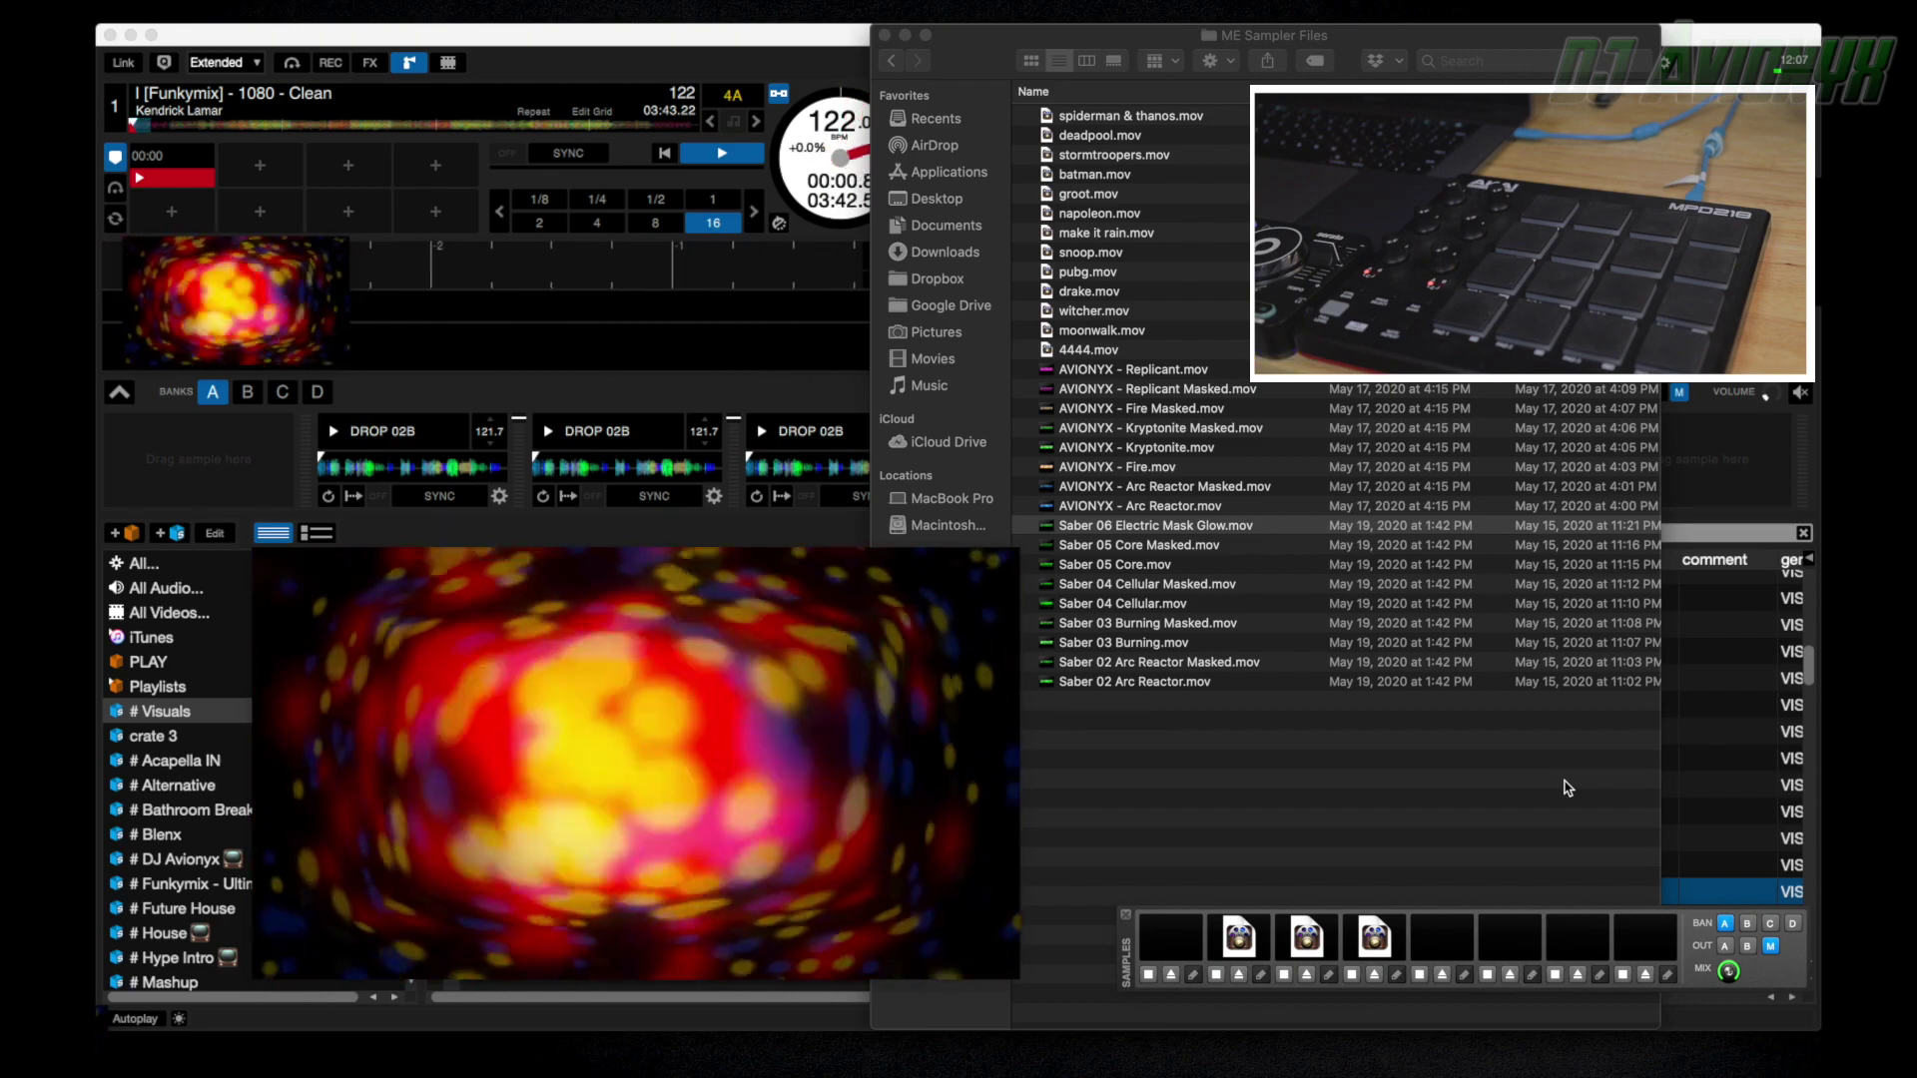
Close the files folder and learn MPD218 pads for video sampler slots 2–4, slot 2 on C#2 channel 10.
{"action": "key", "text": "super+1"}
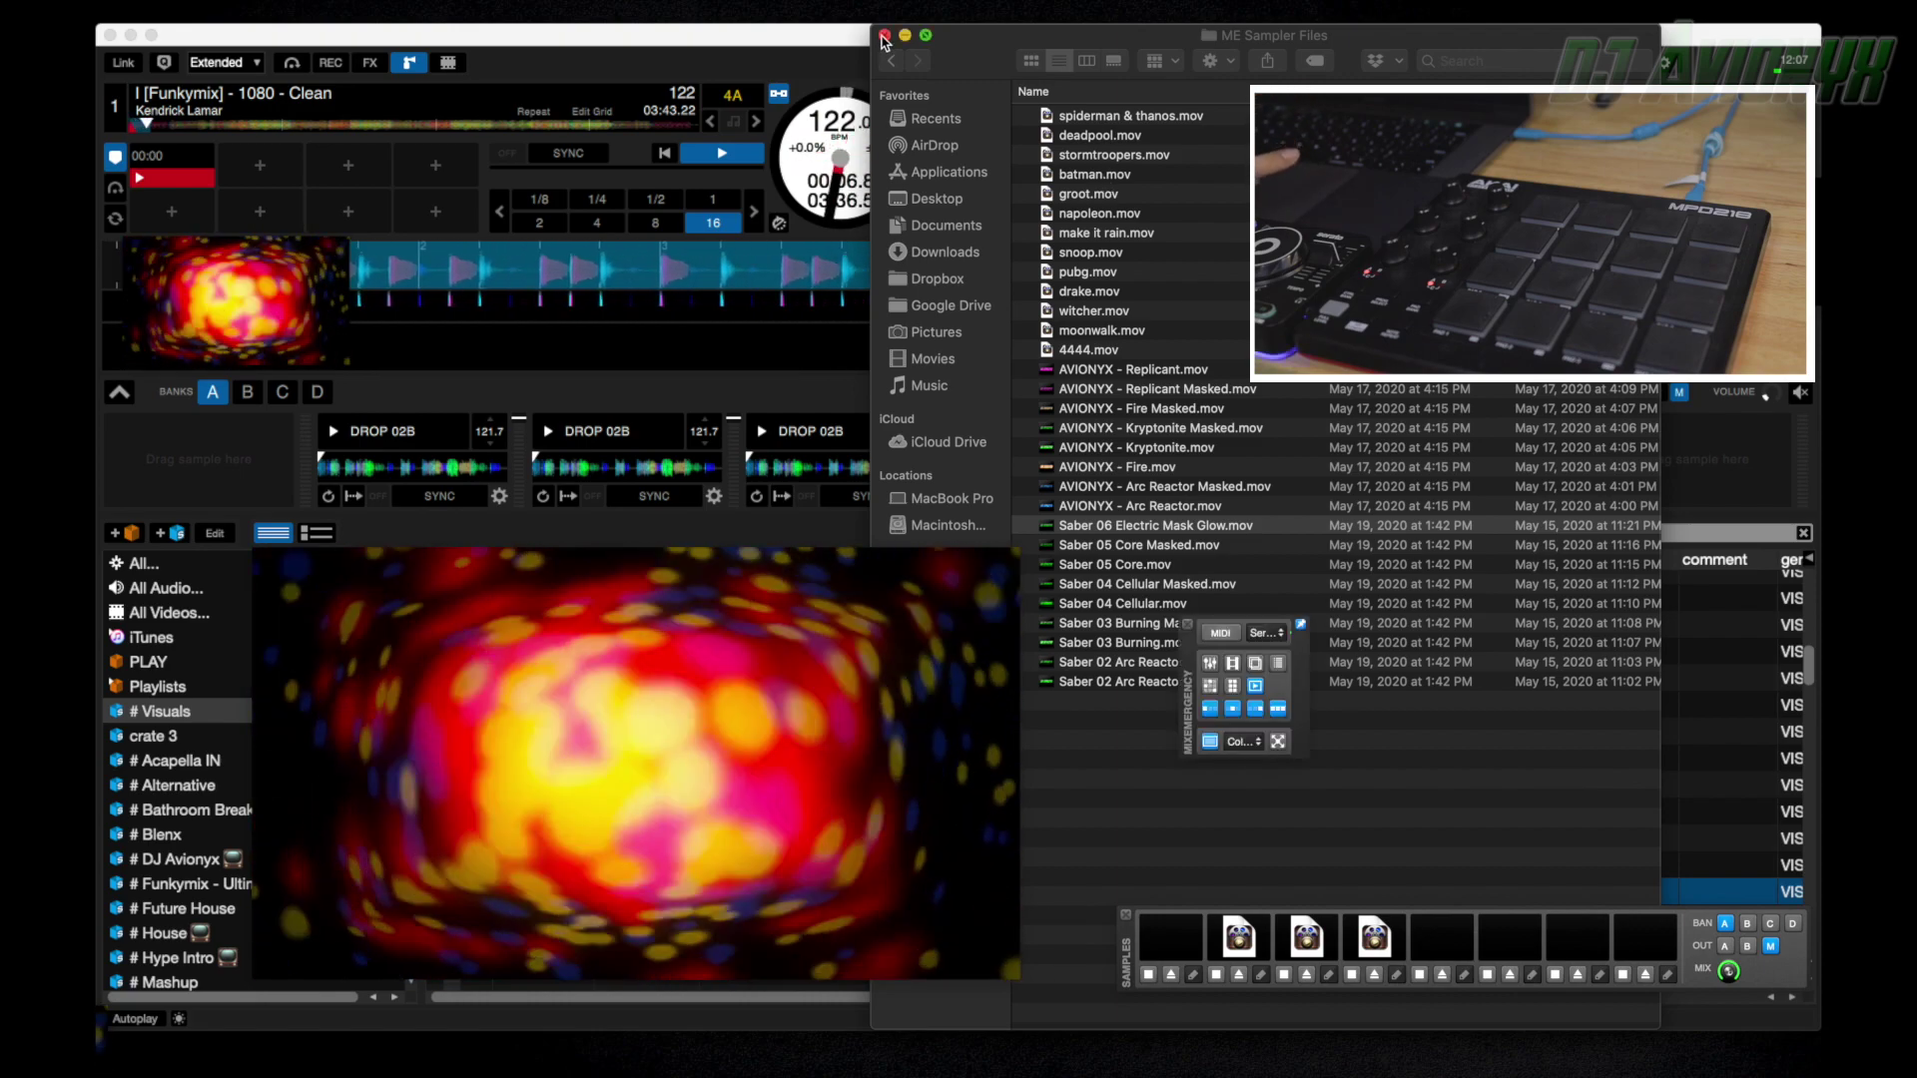
{"action": "left_click", "coordinate": [884, 36]}
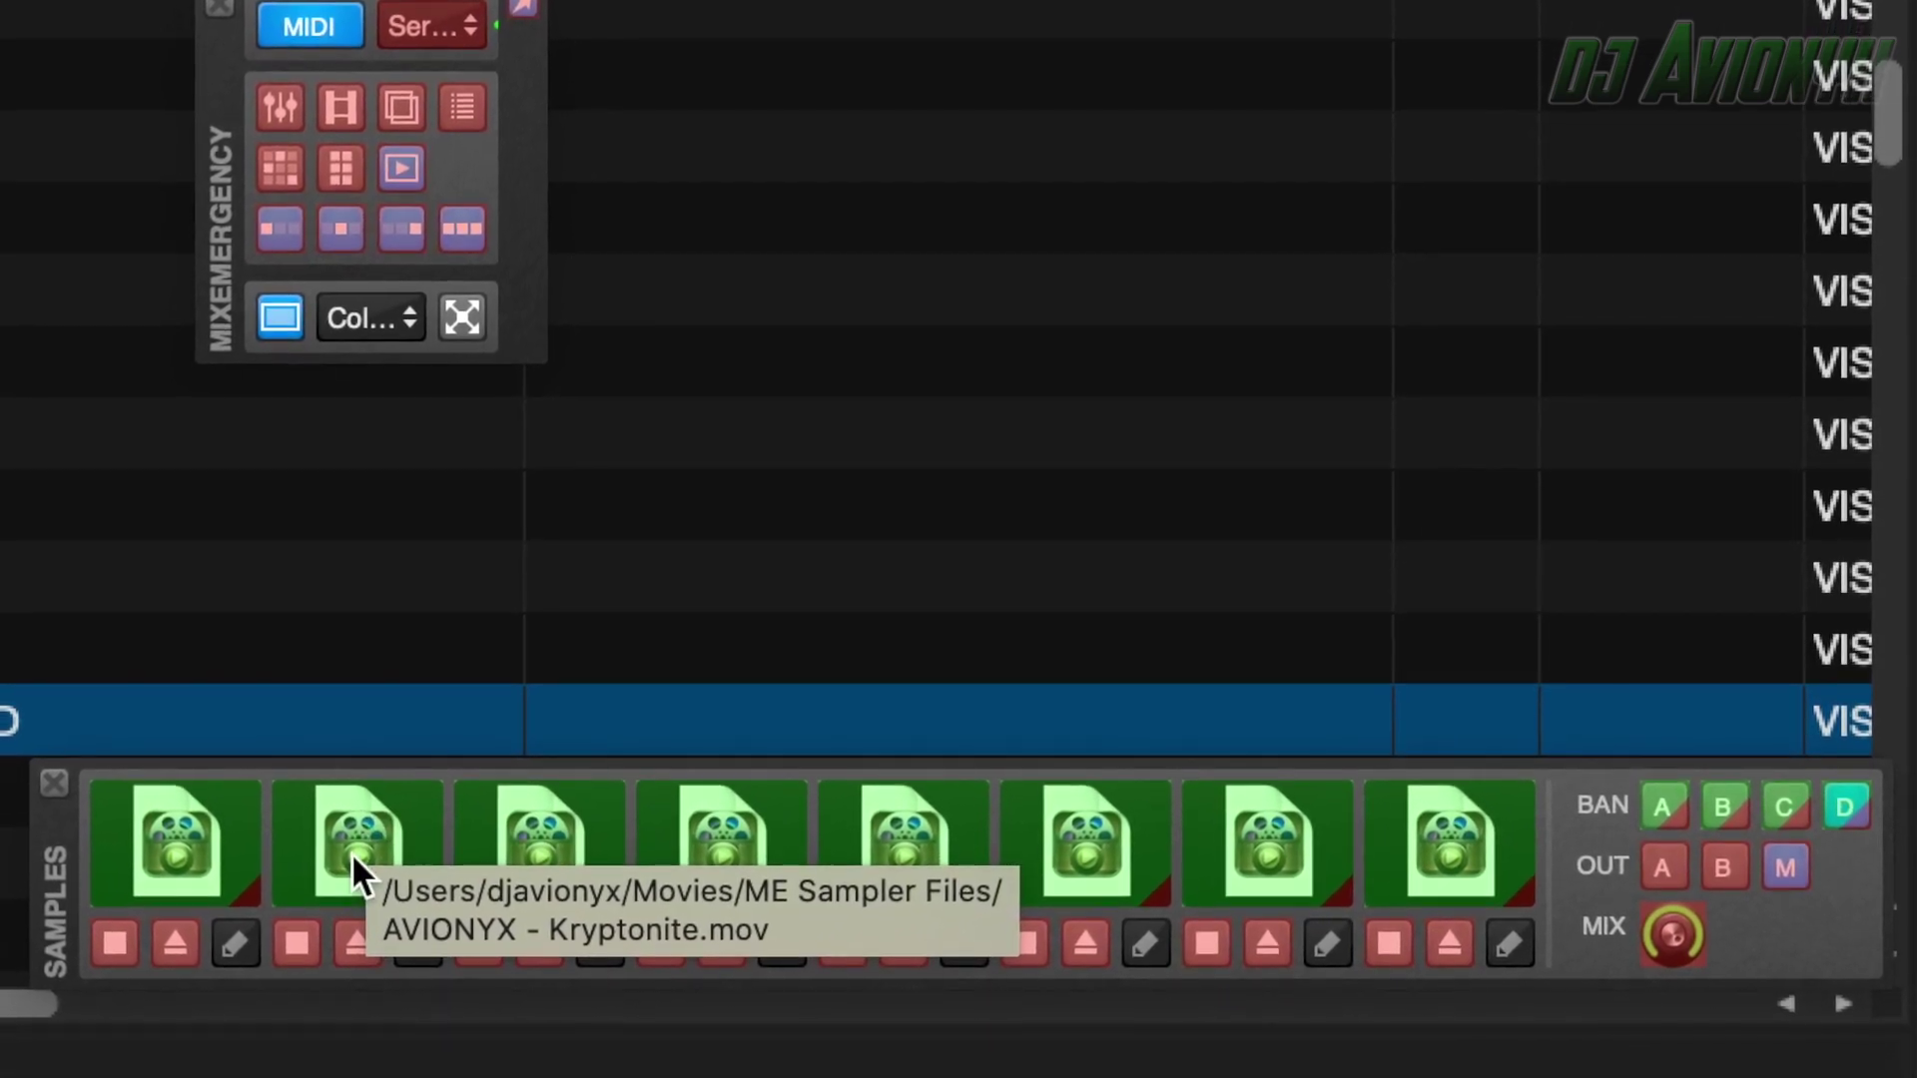
{"action": "left_click", "coordinate": [368, 824]}
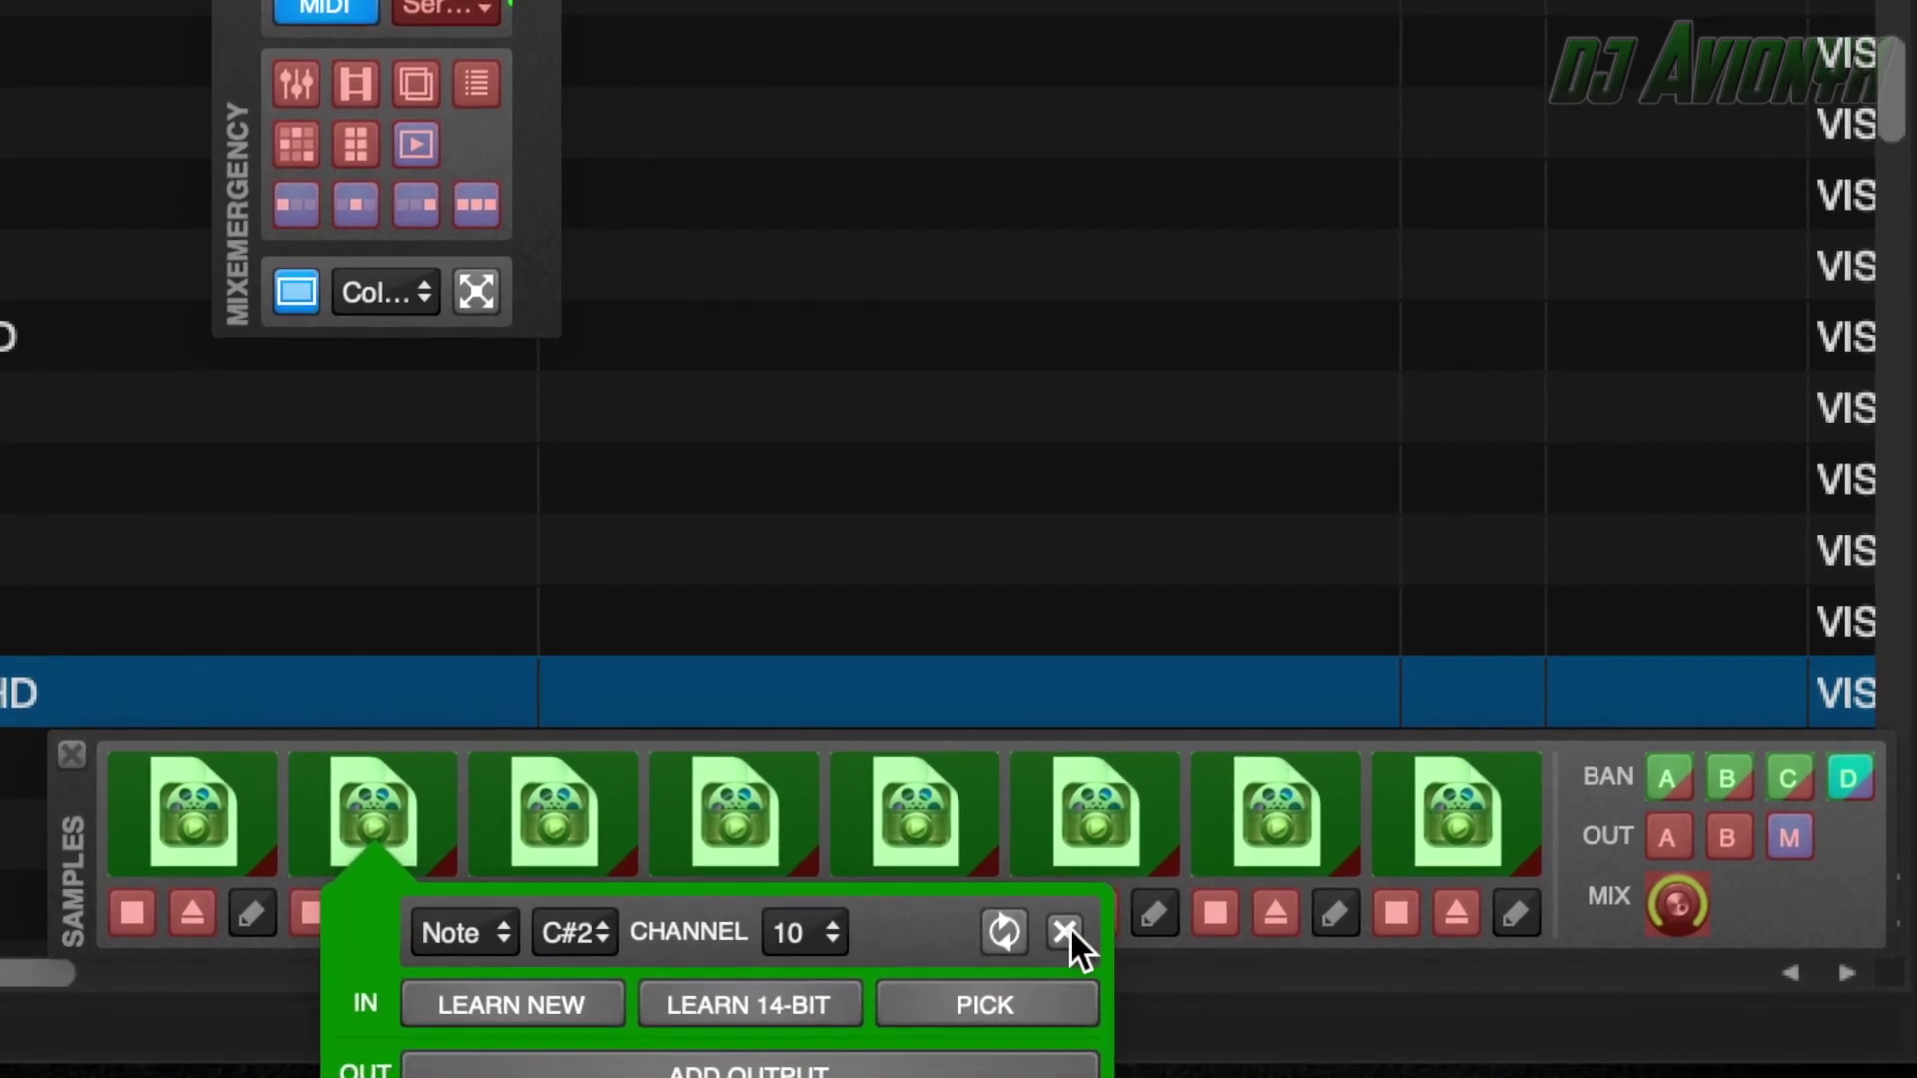
{"action": "left_click", "coordinate": [1066, 932]}
{"action": "left_click", "coordinate": [539, 789]}
{"action": "left_click", "coordinate": [899, 916]}
{"action": "left_click", "coordinate": [735, 804]}
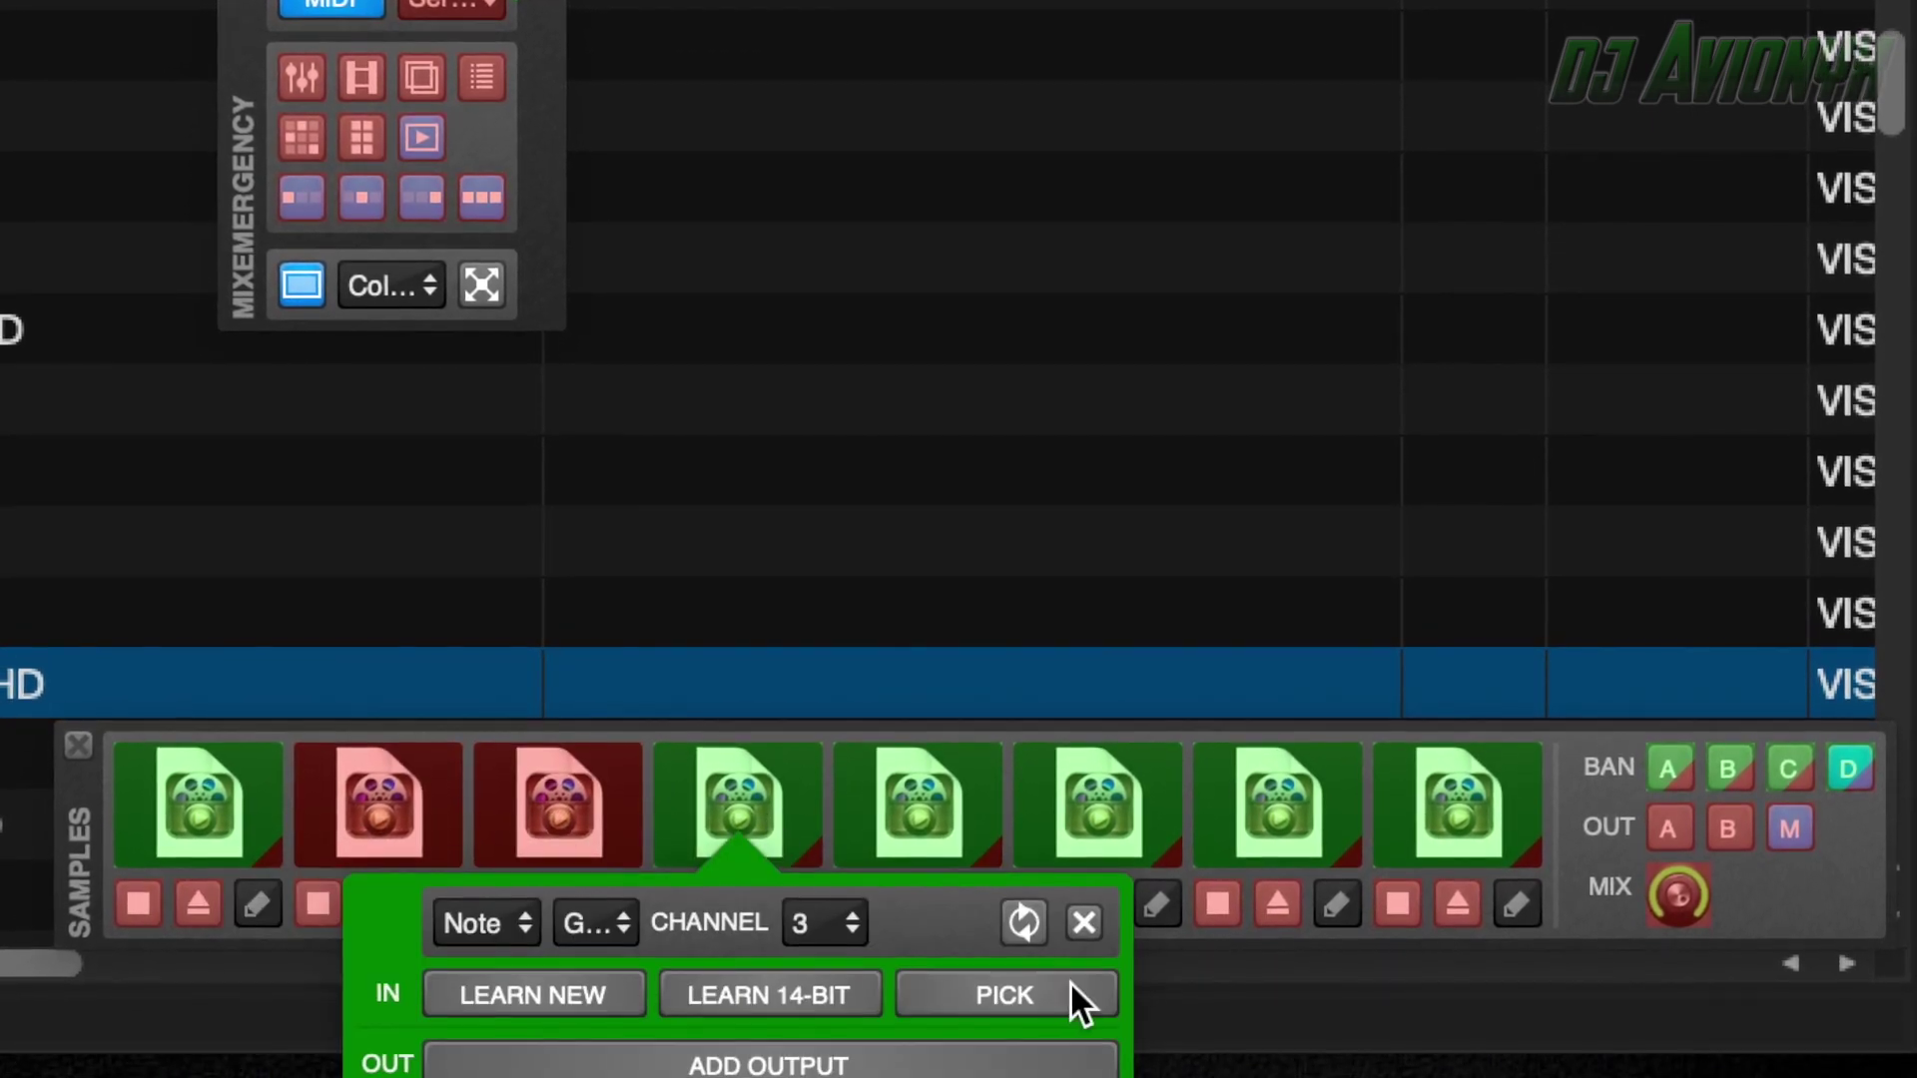
{"action": "left_click", "coordinate": [1084, 917]}
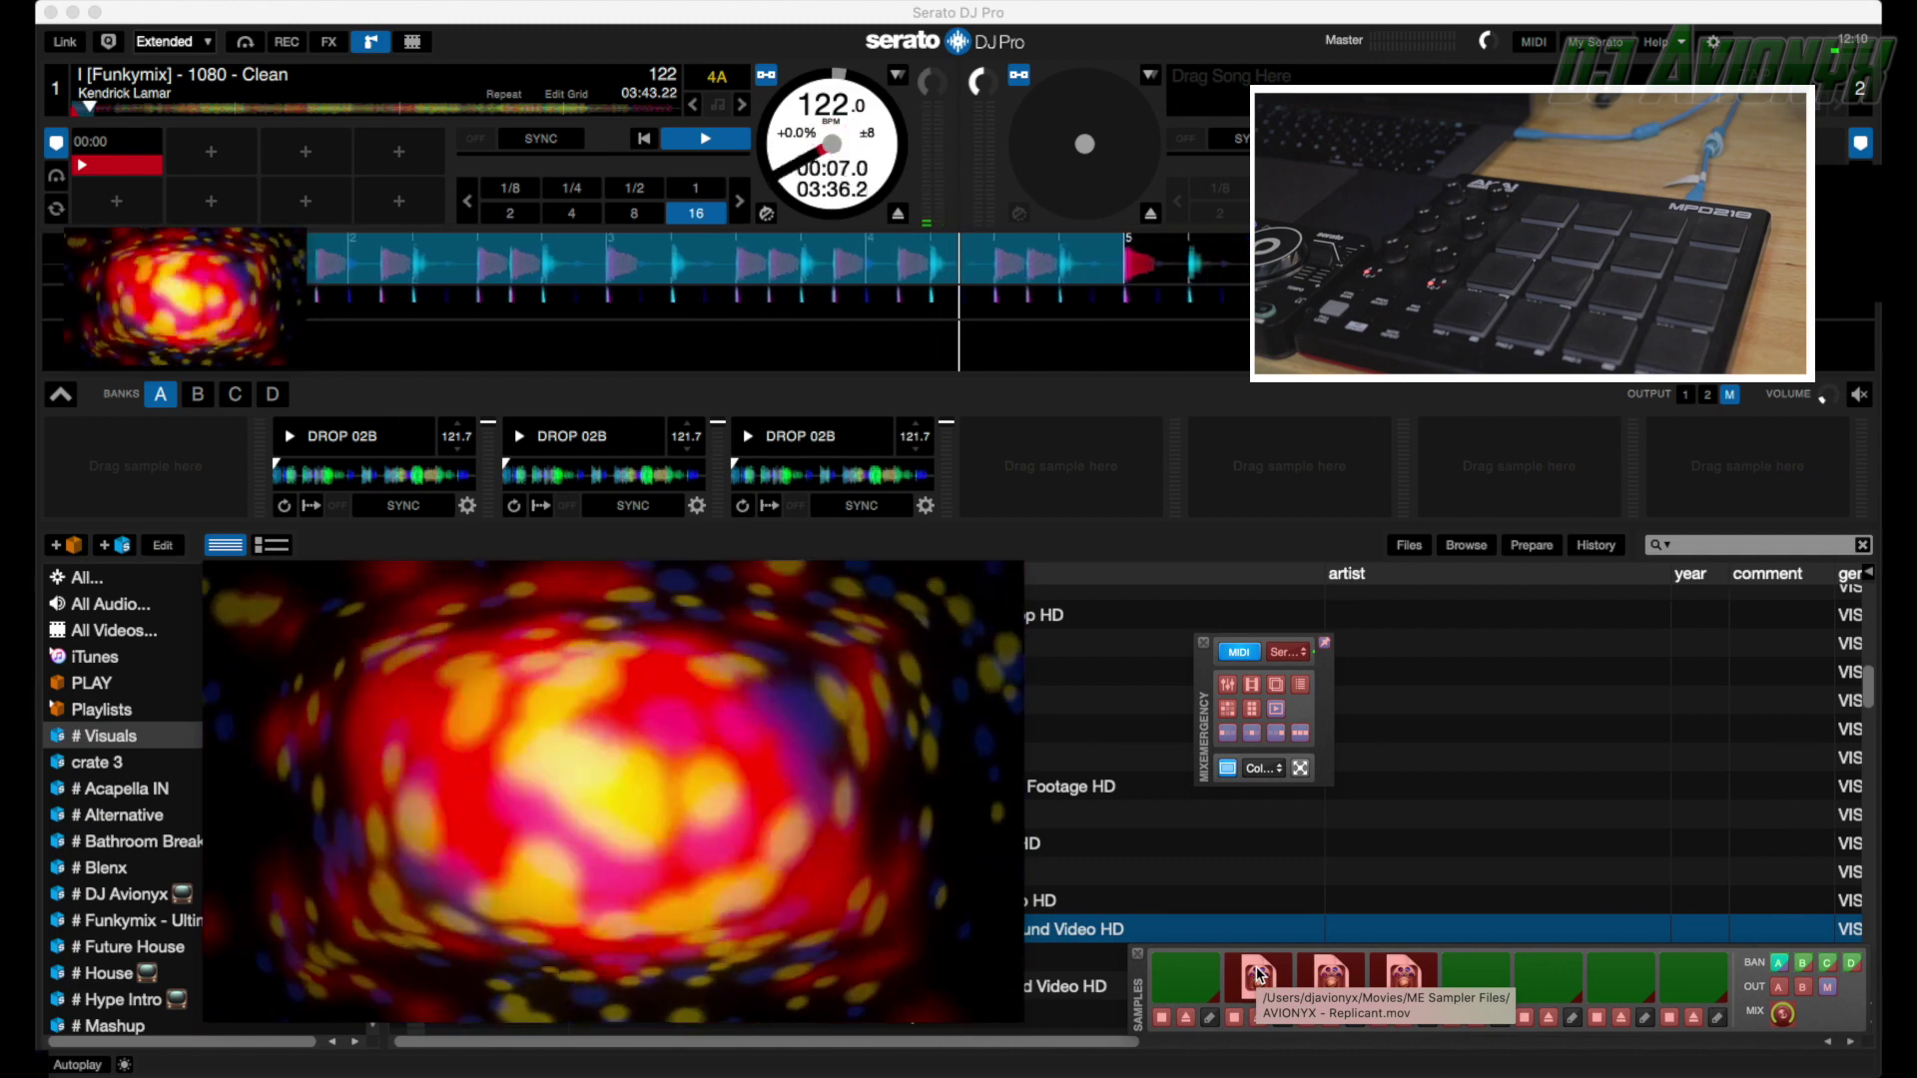
{"action": "key", "text": "1"}
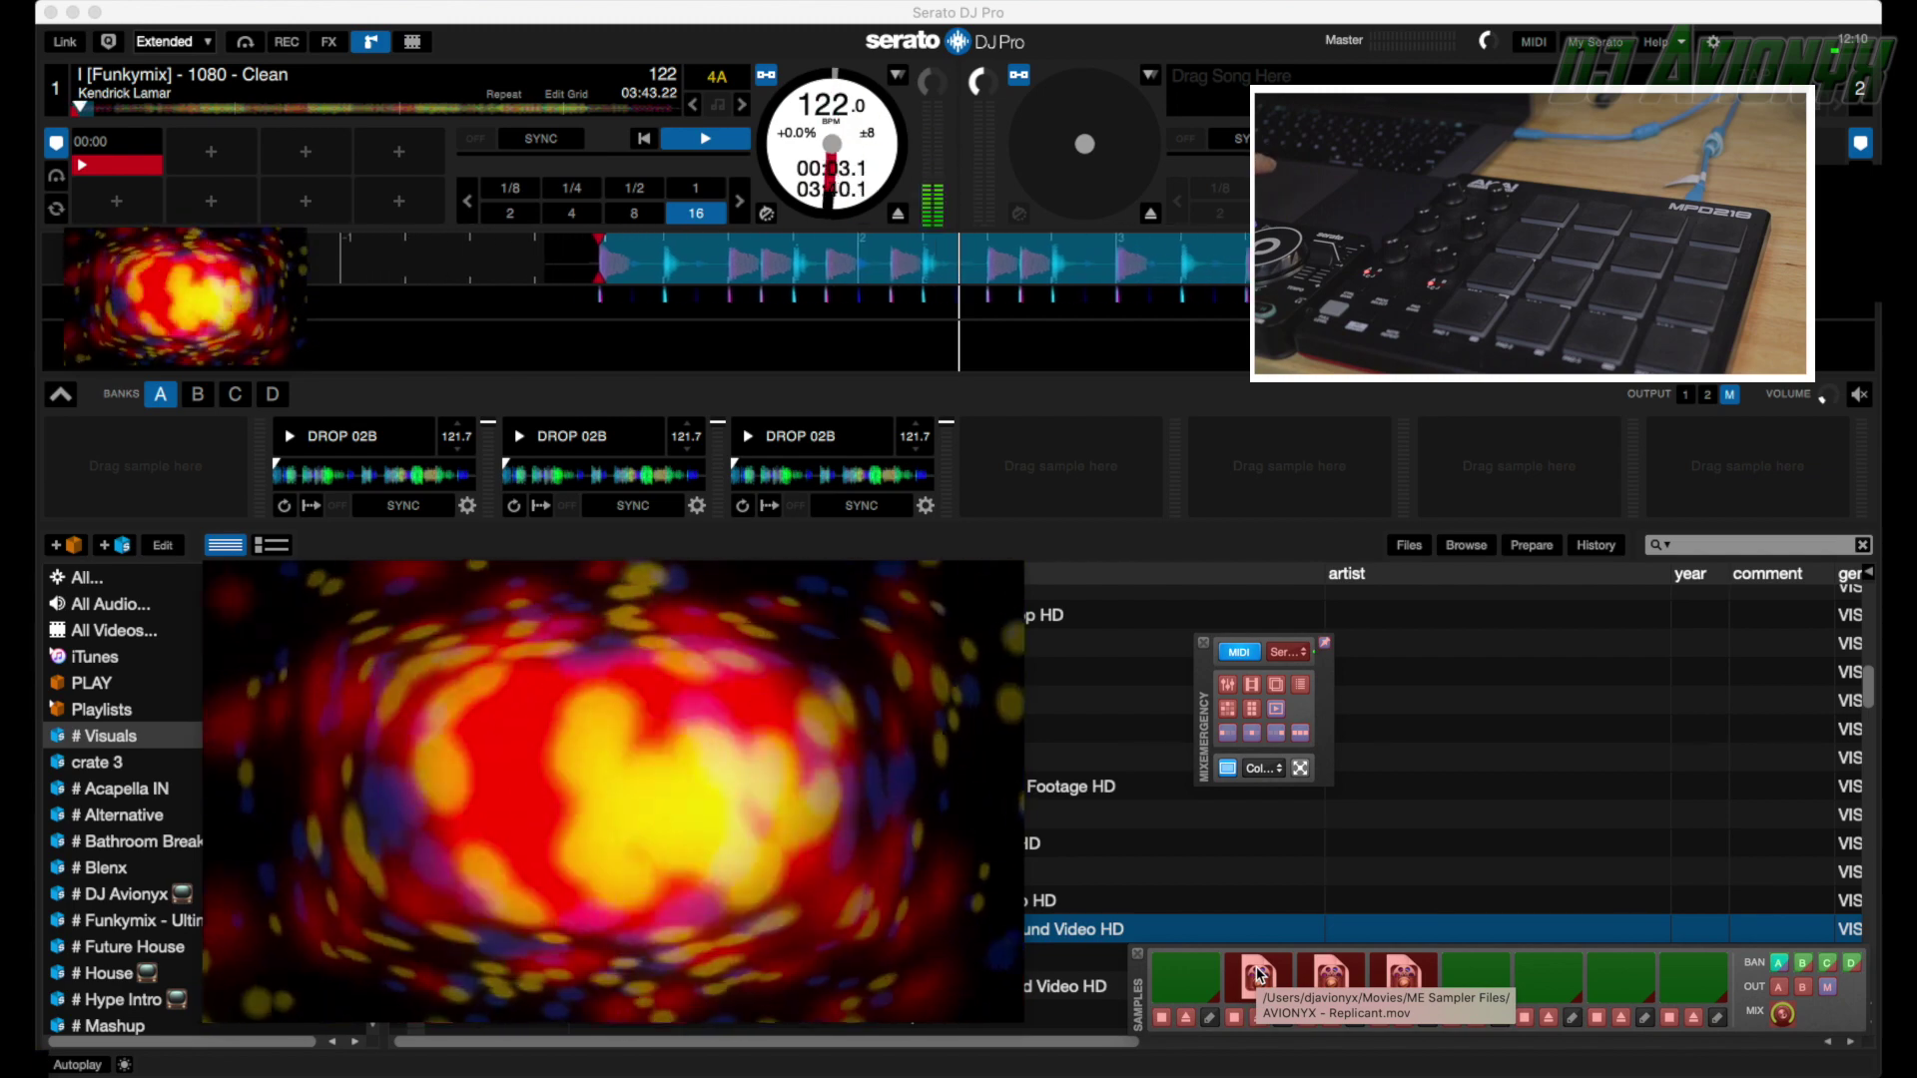
Open the pad mapping for video sampler slots 2, 3 and 4 in turn and assign each pad.
{"action": "left_click", "coordinate": [1258, 976]}
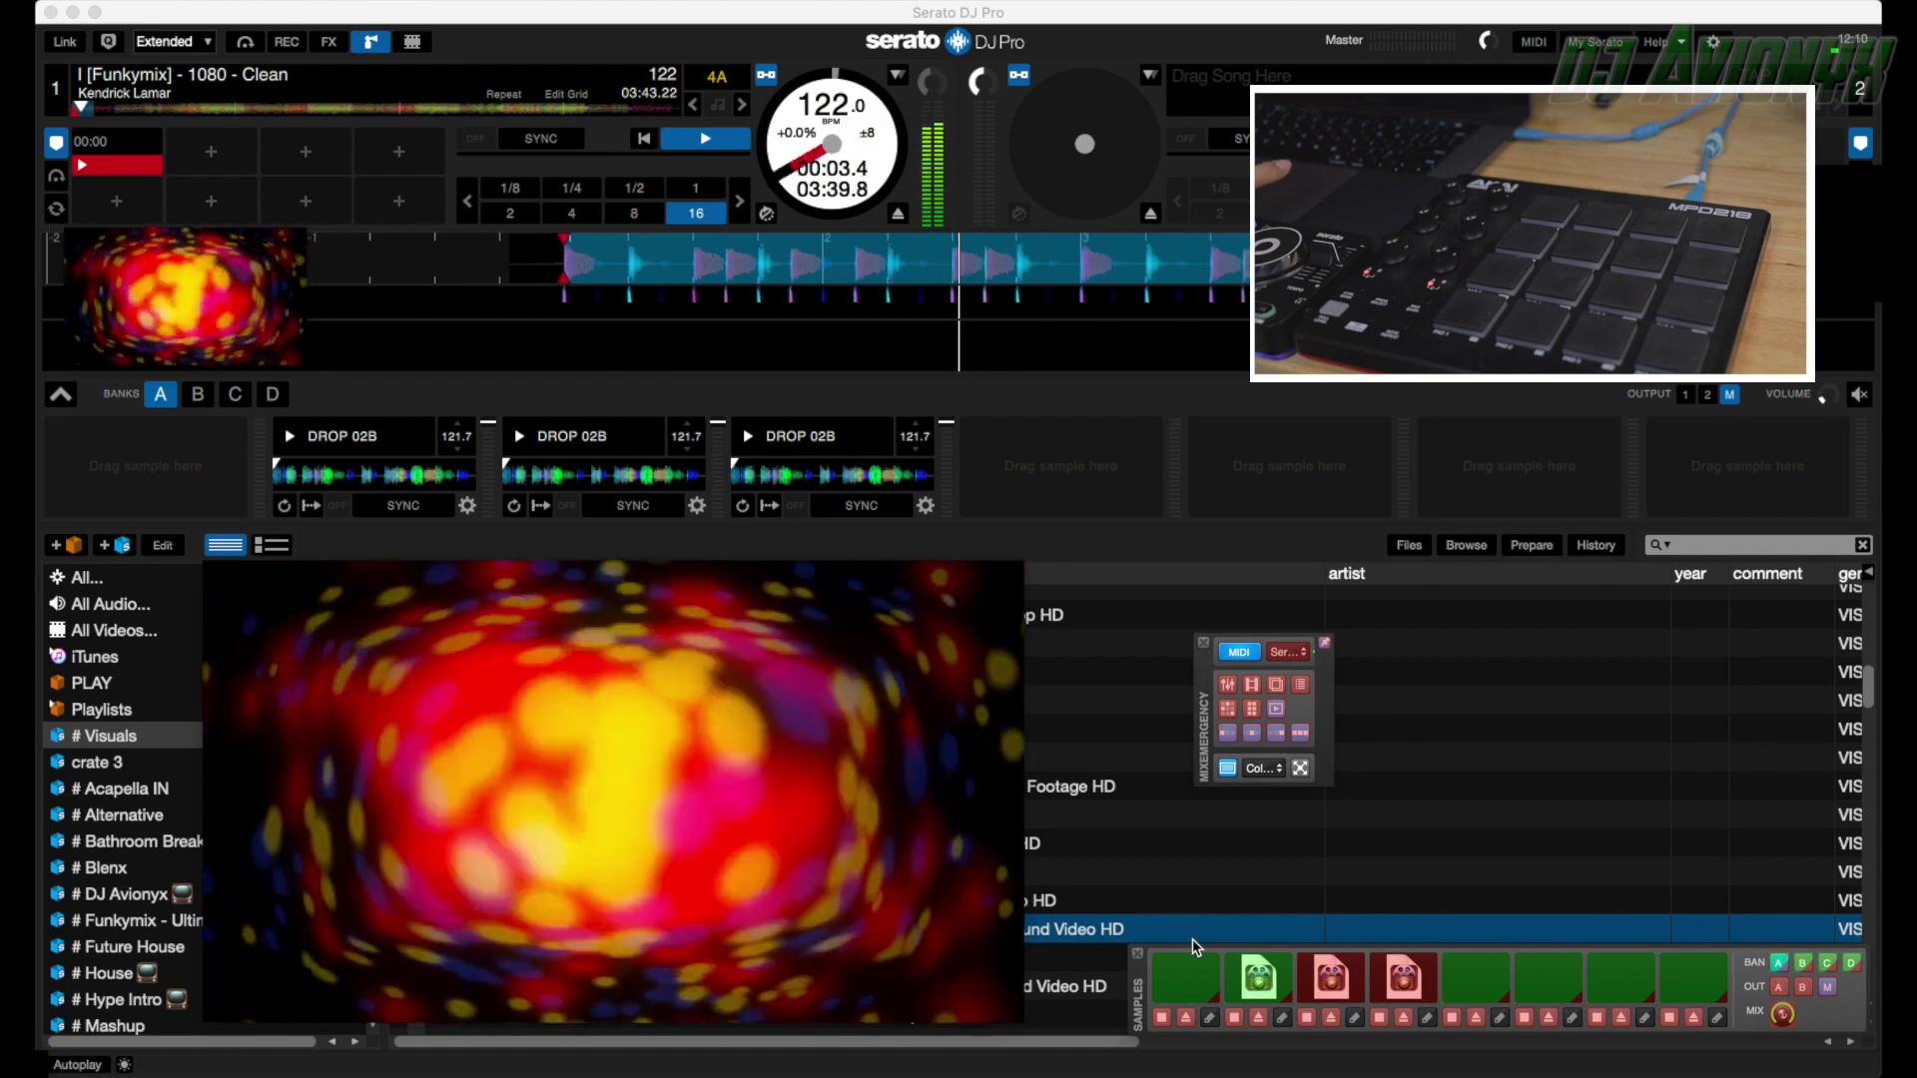
{"action": "left_click", "coordinate": [1336, 980]}
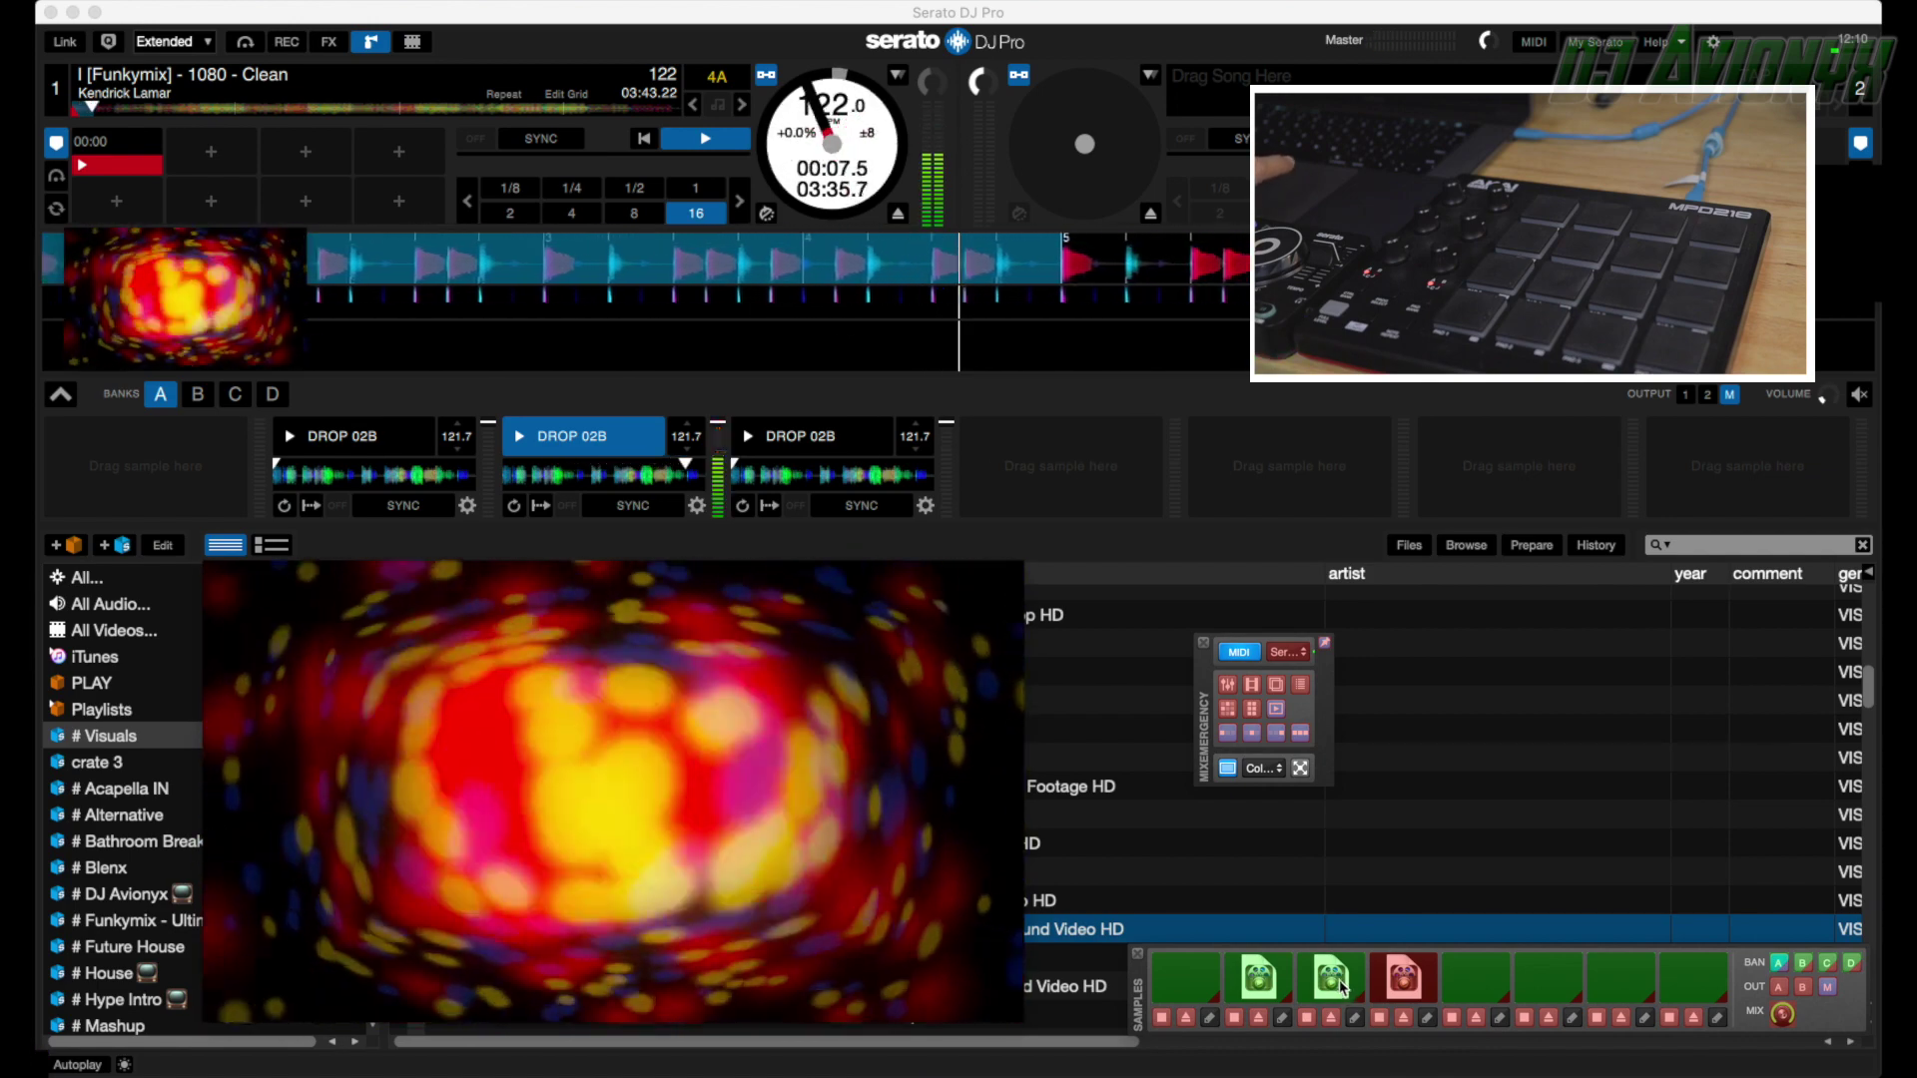
{"action": "left_click", "coordinate": [1403, 986]}
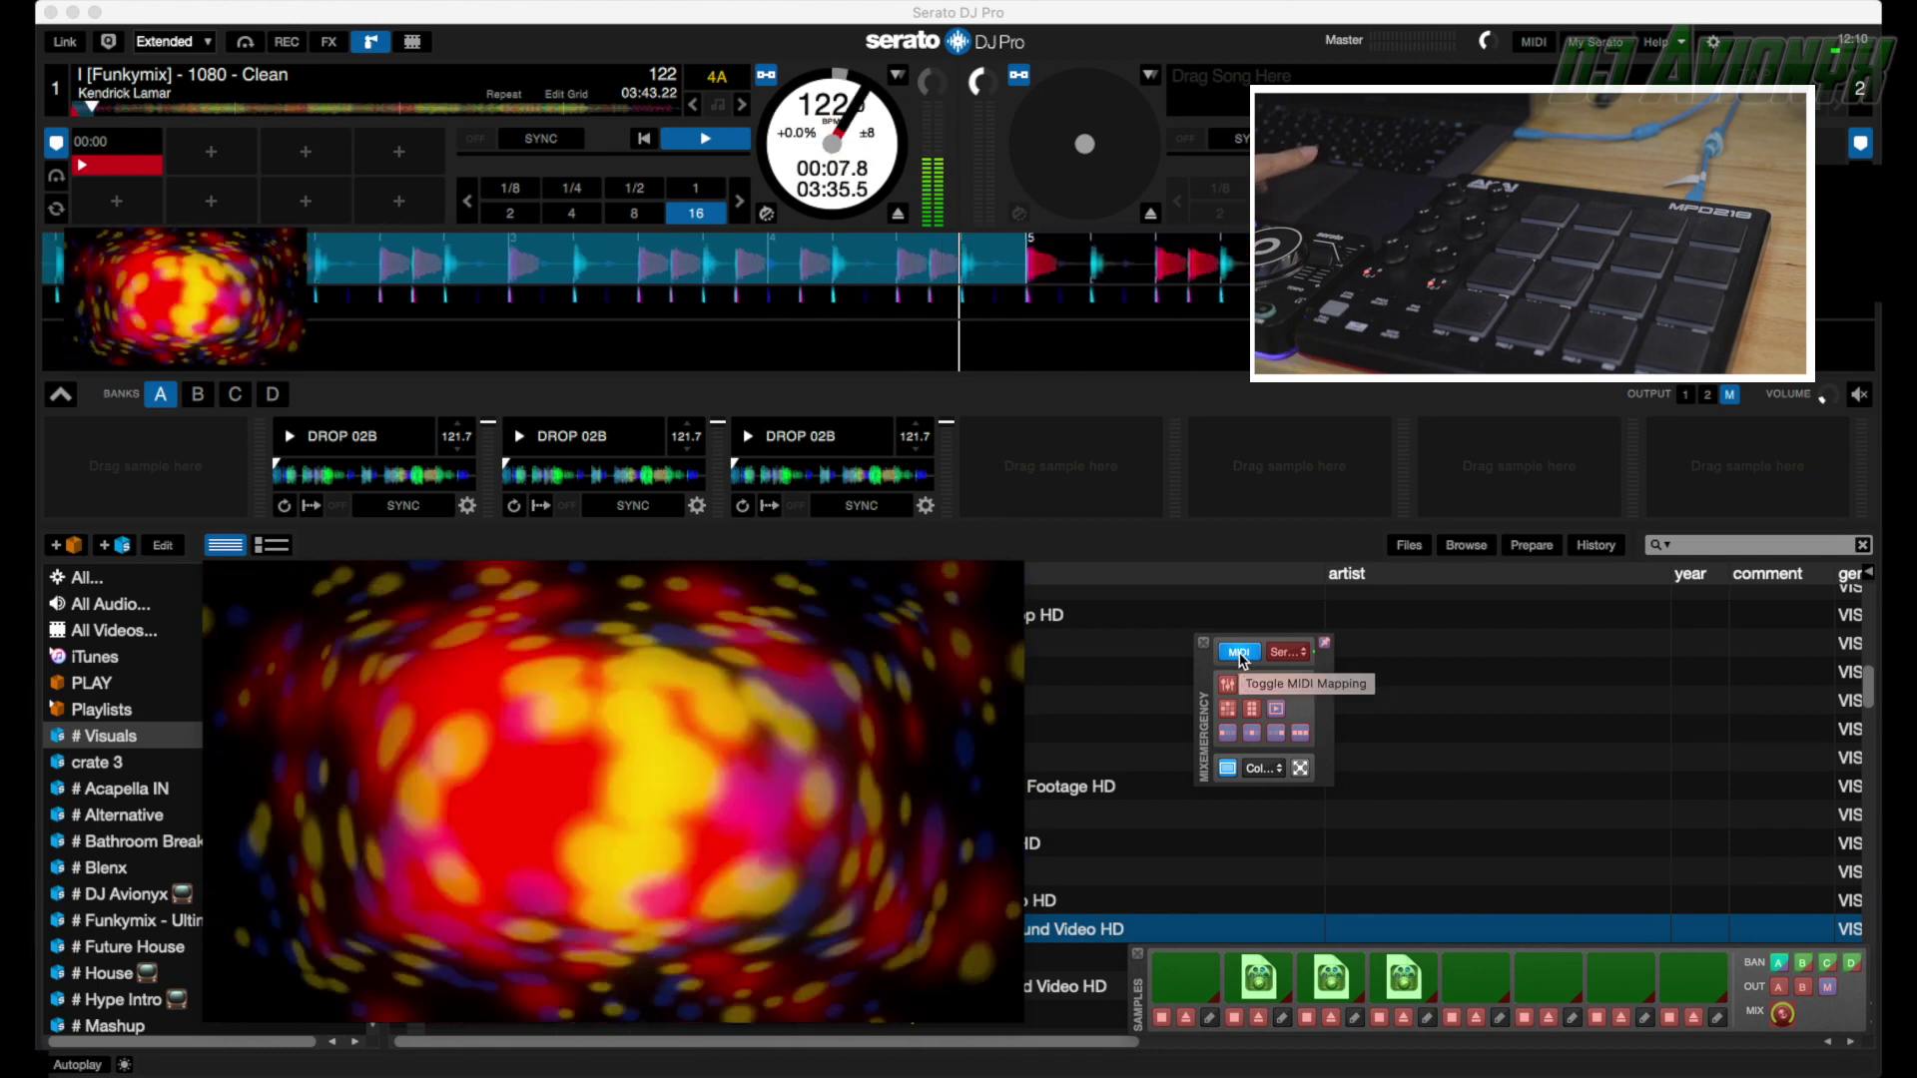
Exit MIDI mapping and restart deck 1 to fire the AVIONYX stingers from the MPD218 pads.
{"action": "left_click", "coordinate": [1239, 653]}
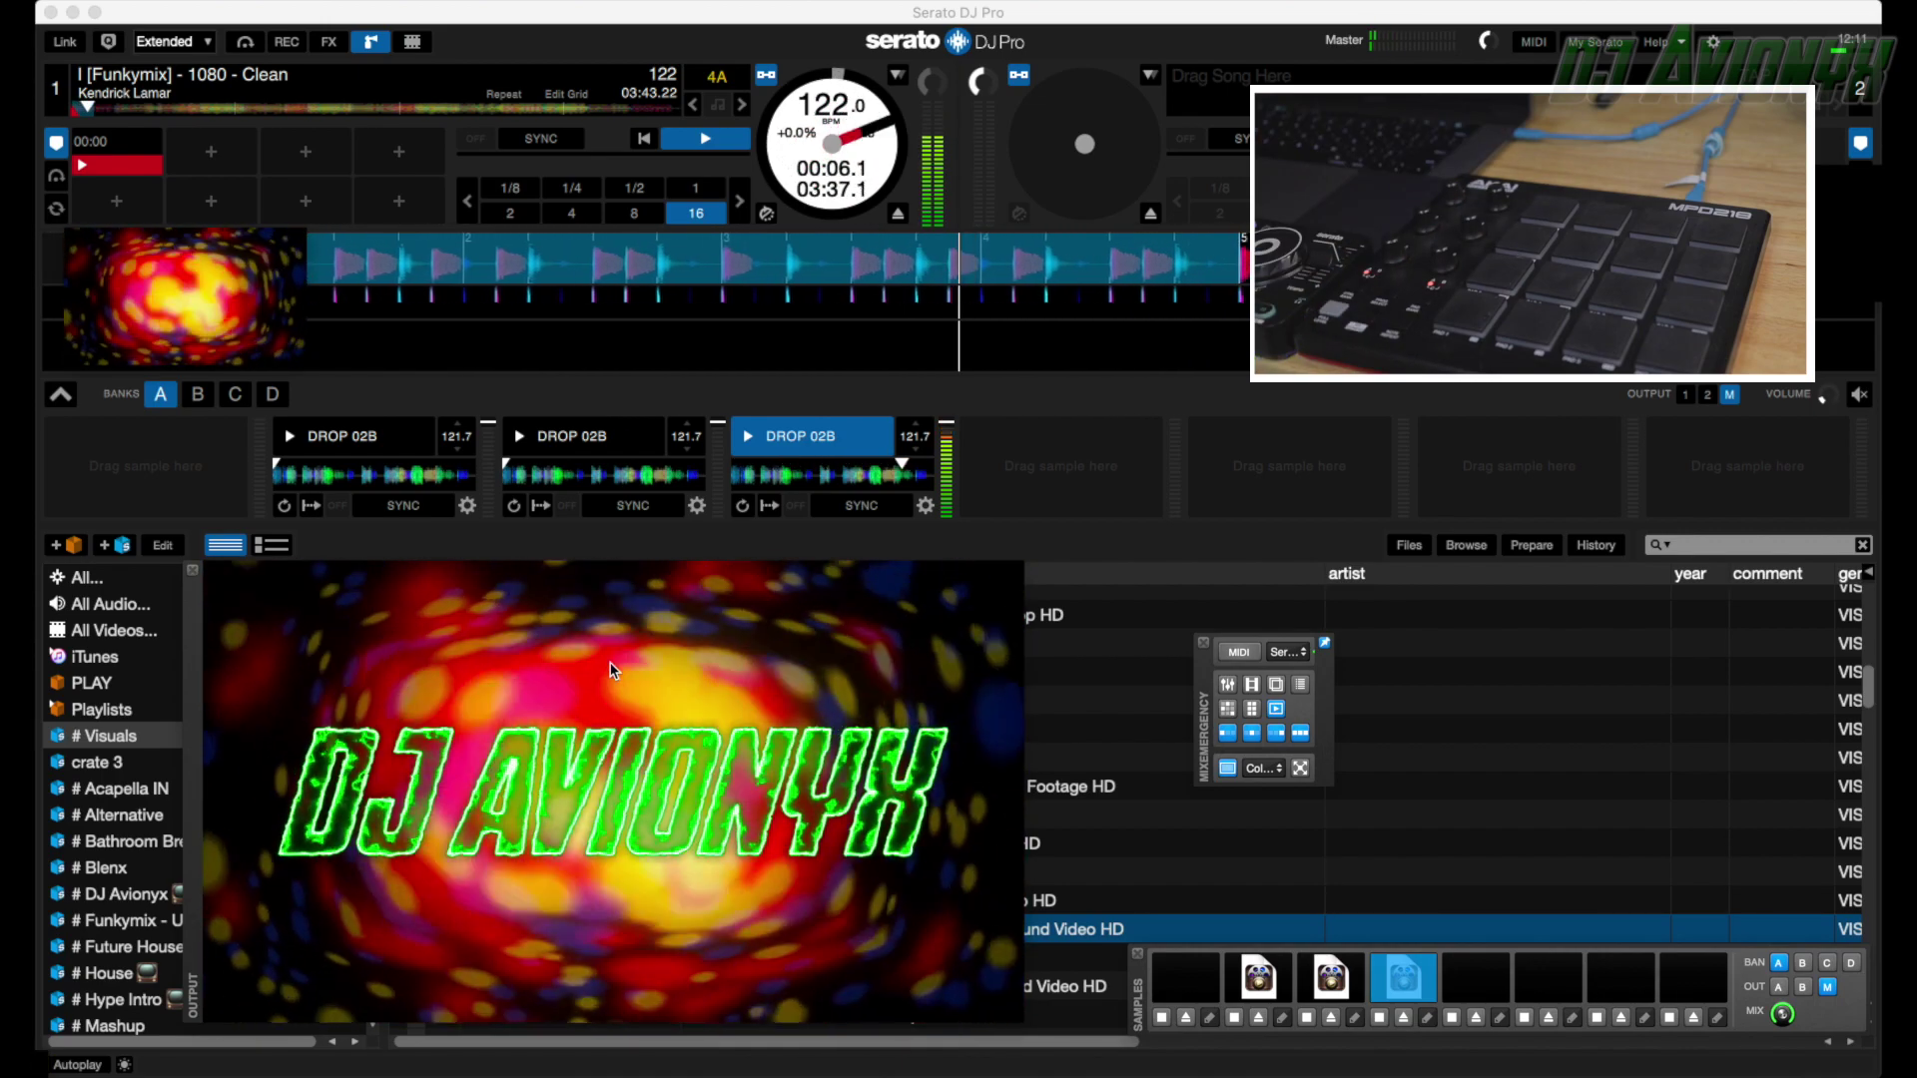
{"action": "key", "text": "1"}
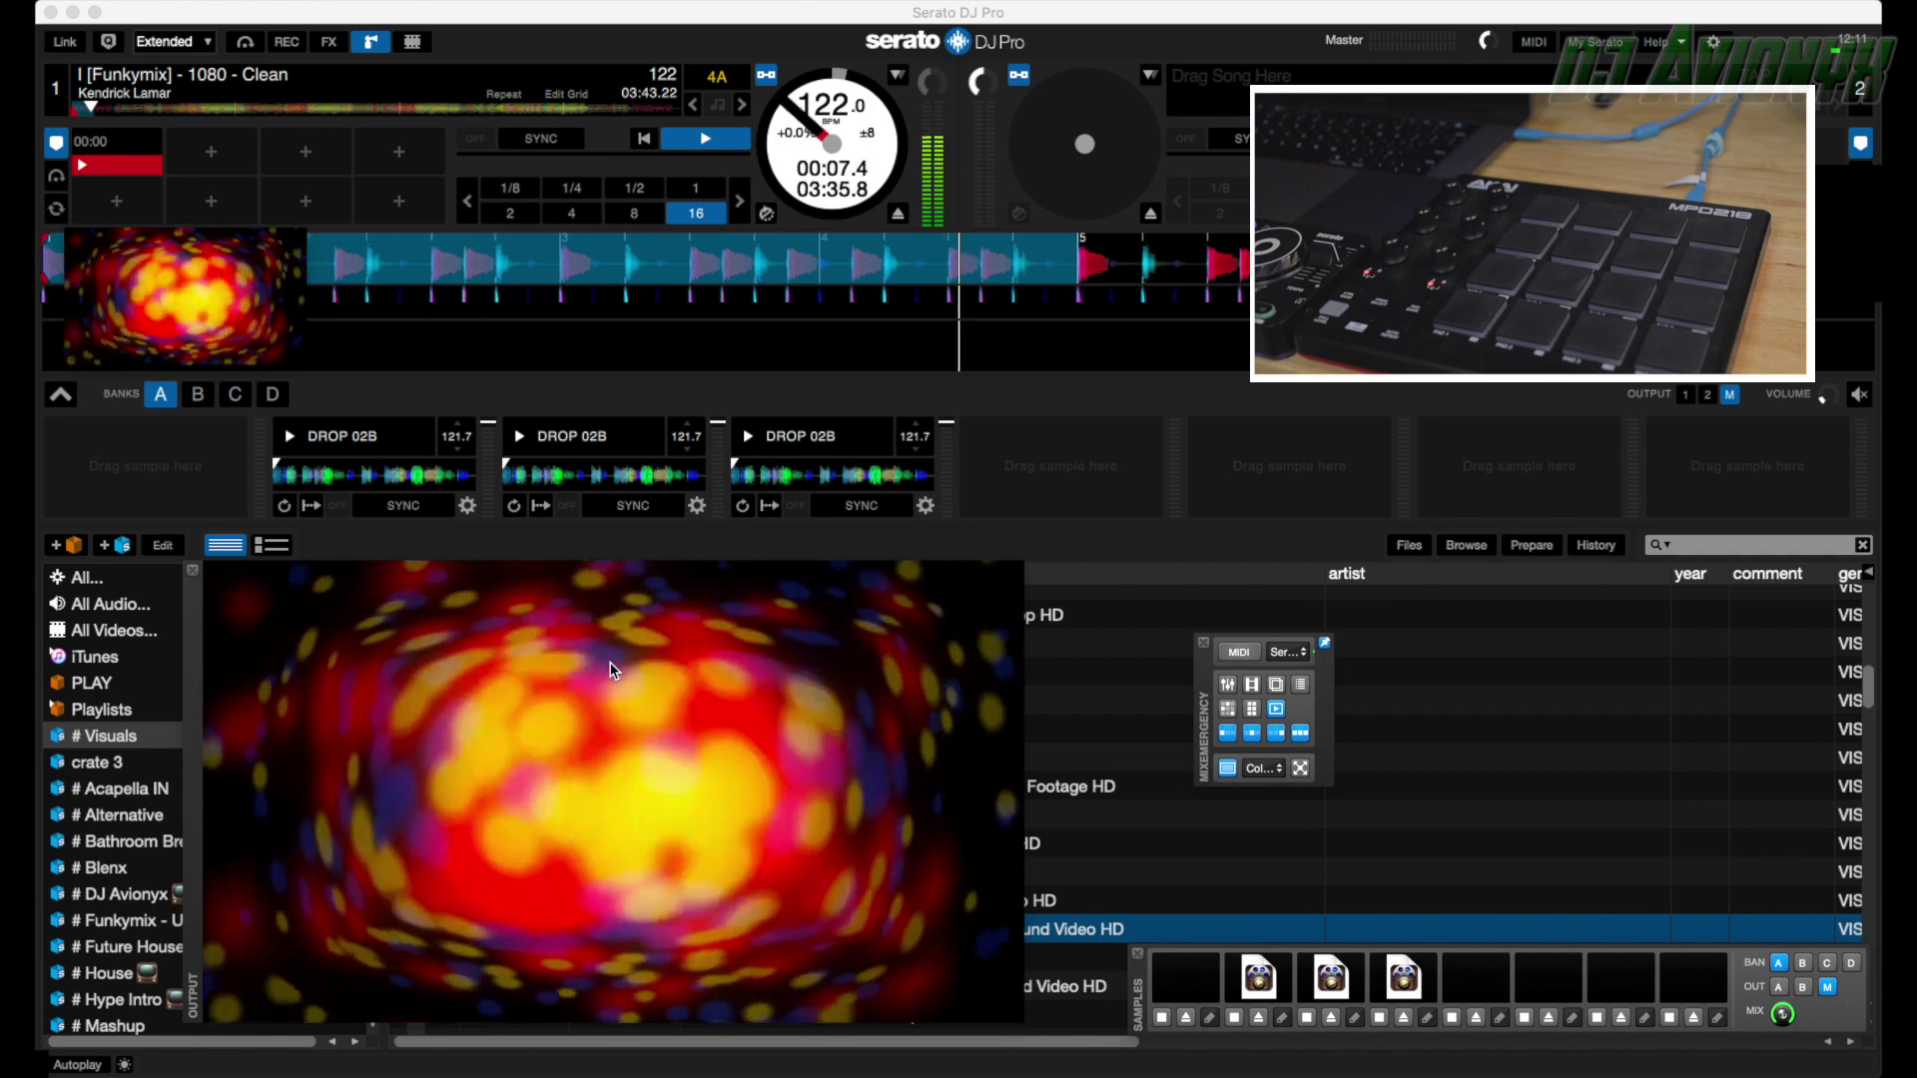
{"action": "key", "text": "1"}
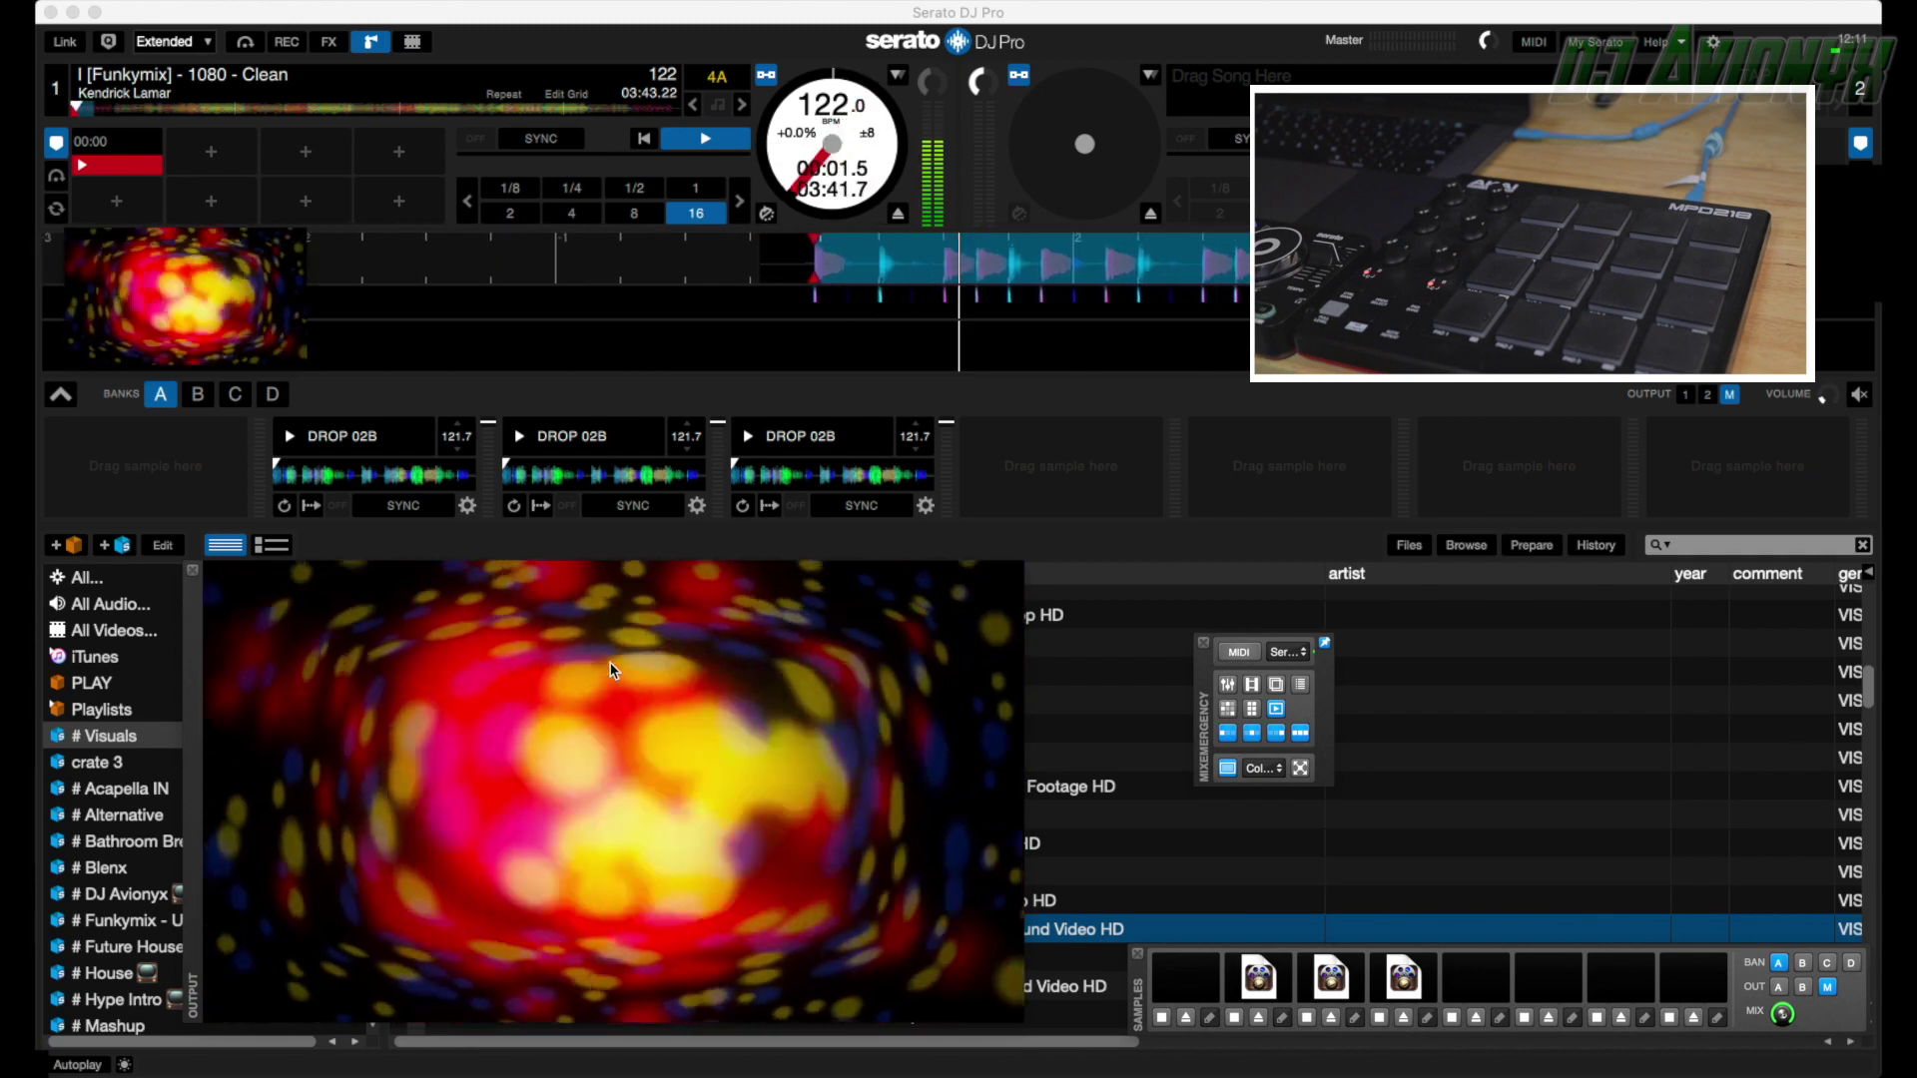